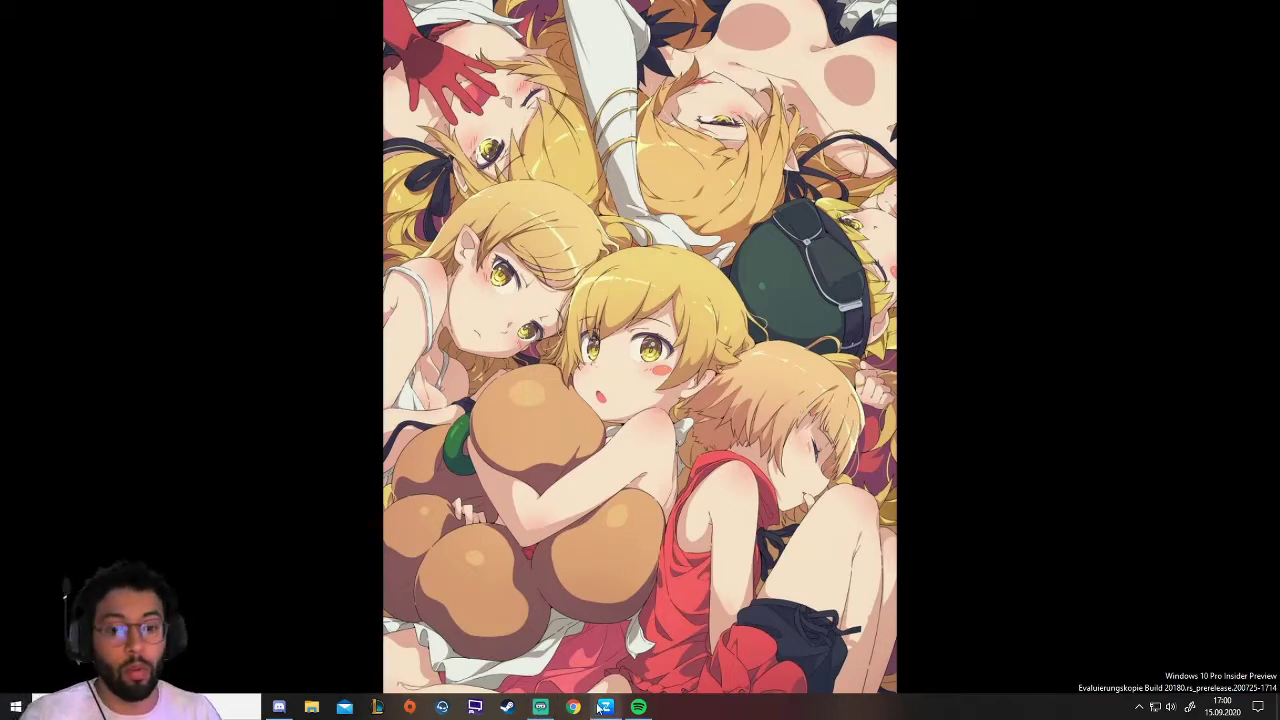
Step: Briefly play and pause the current Spotify track, then minimize Spotify
left_click(538, 707)
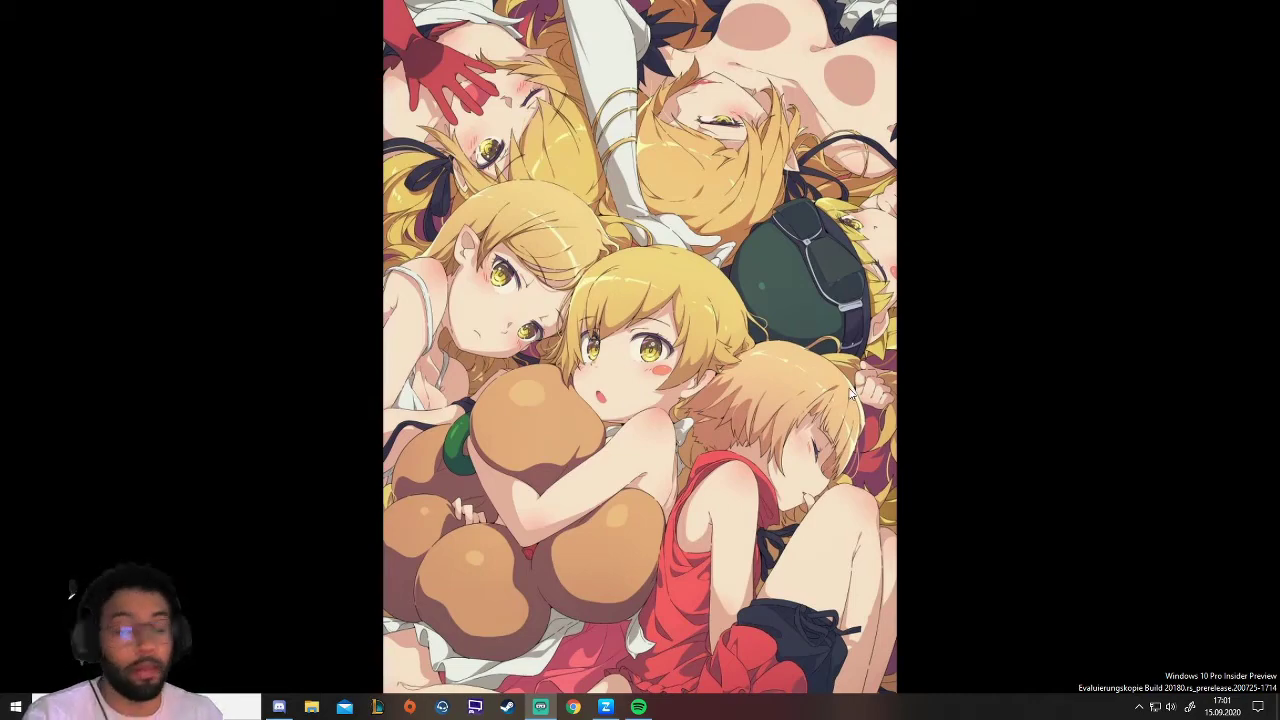
left_click(640, 708)
left_click(680, 615)
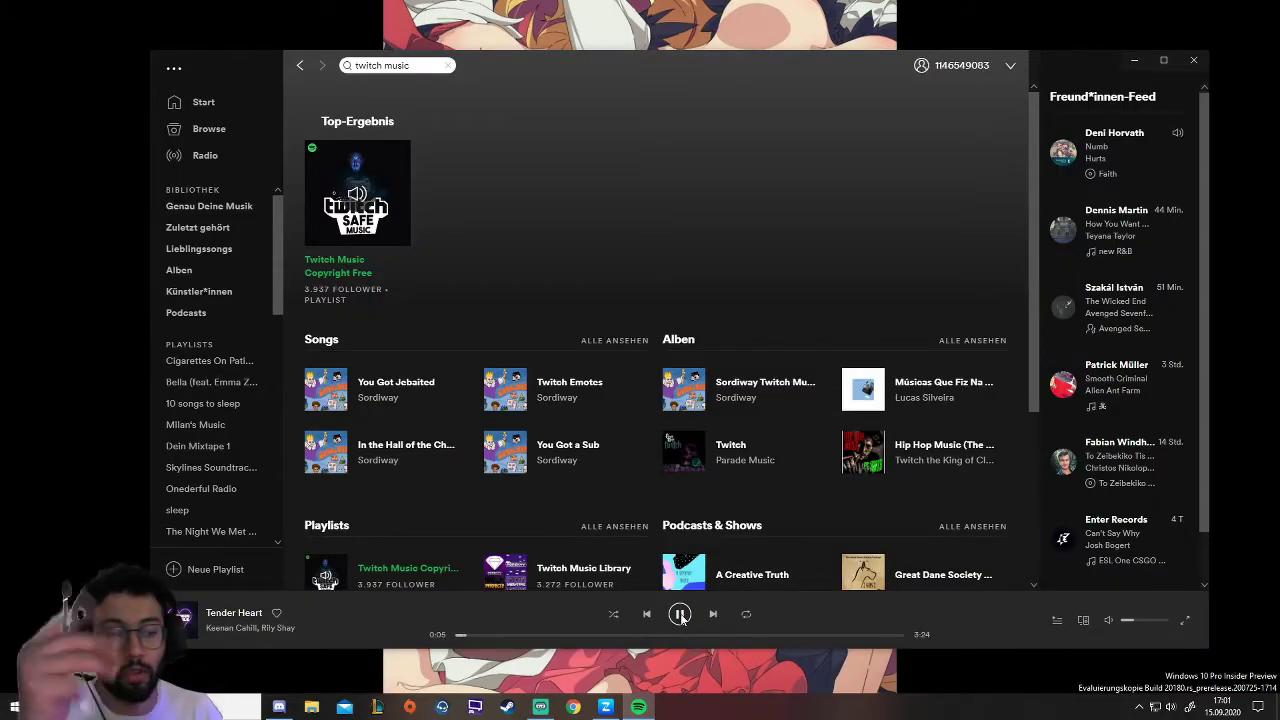
left_click(680, 615)
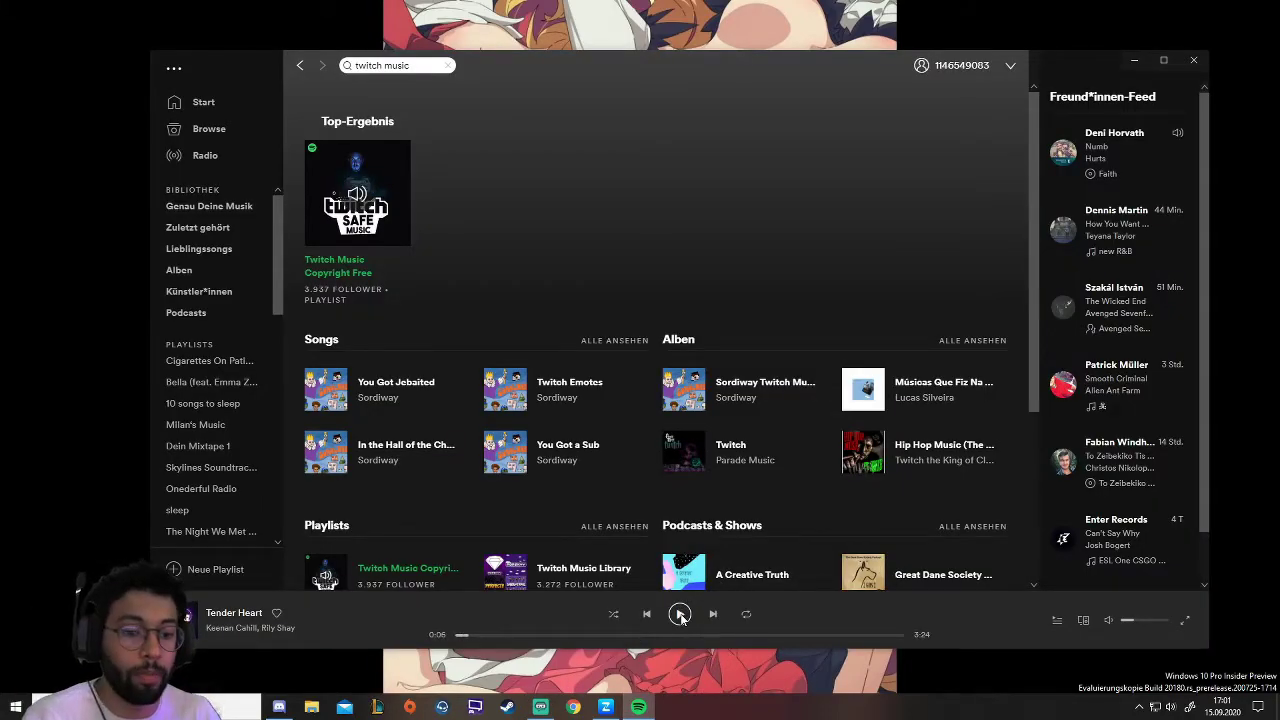
left_click(1136, 61)
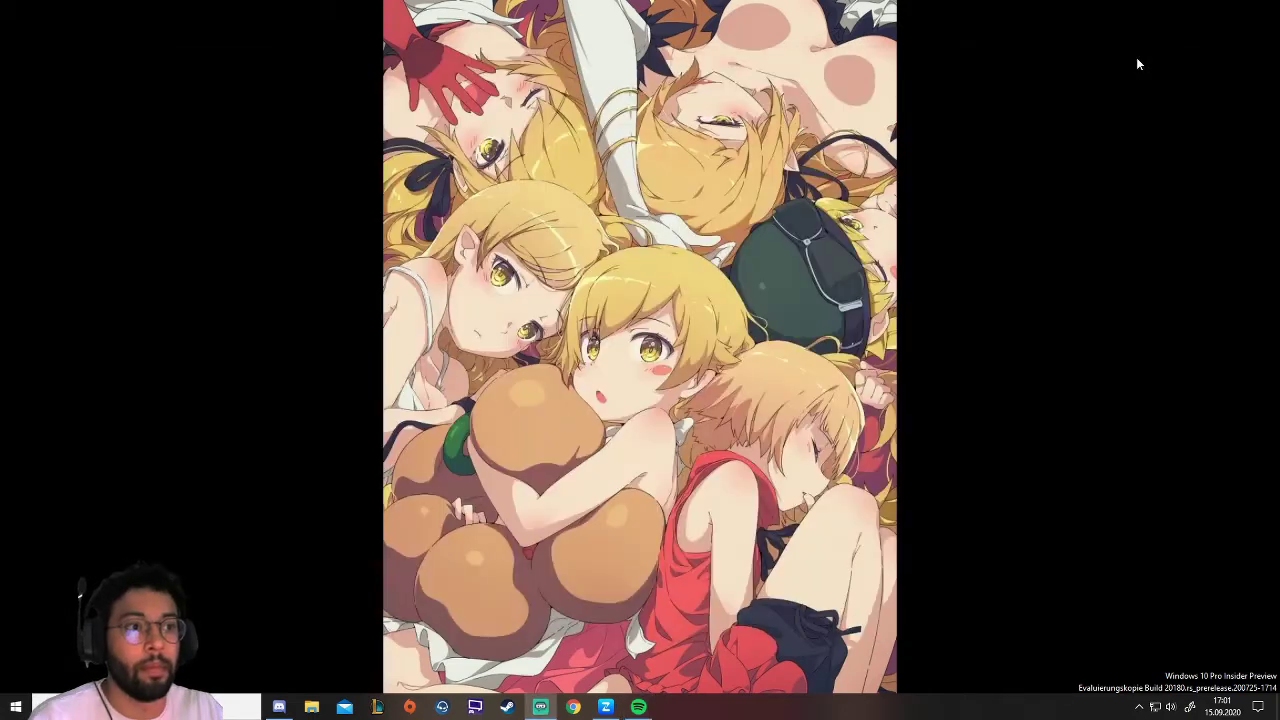
Step: Look at the 3 - MSI G24C4 playback device in the classic Sound dialog, closing without saving
right_click(1173, 708)
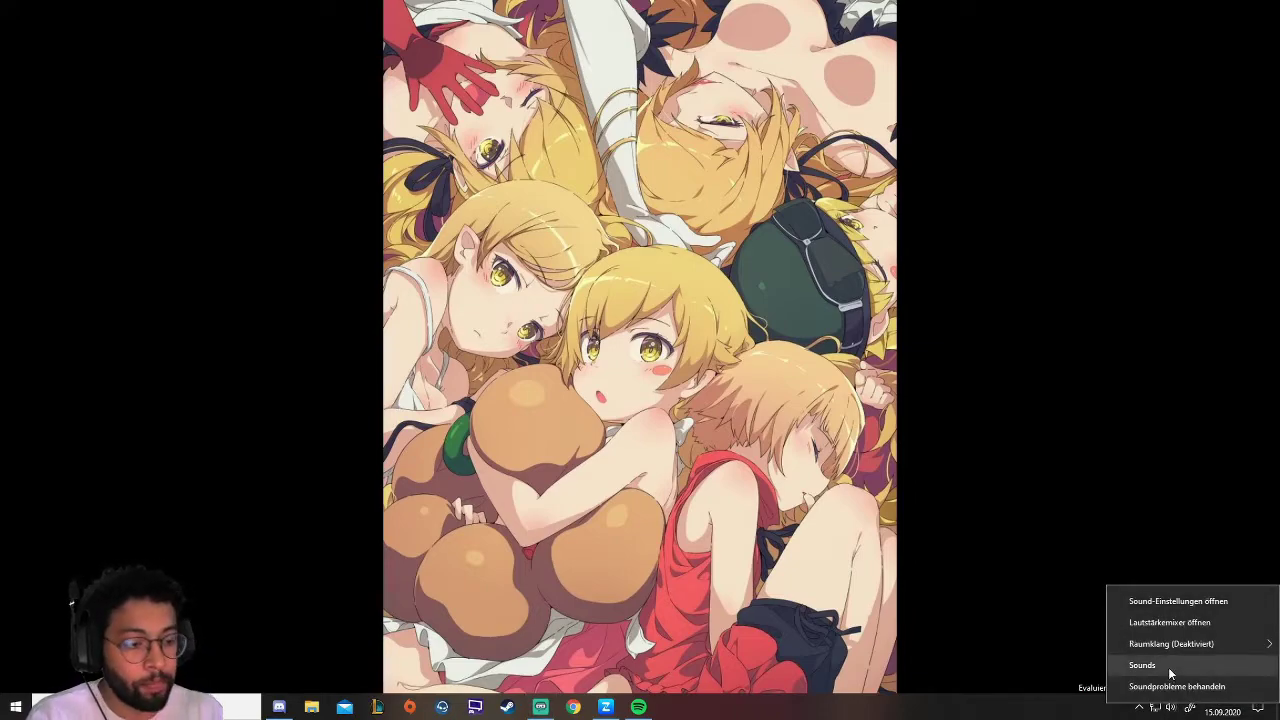
left_click(1168, 666)
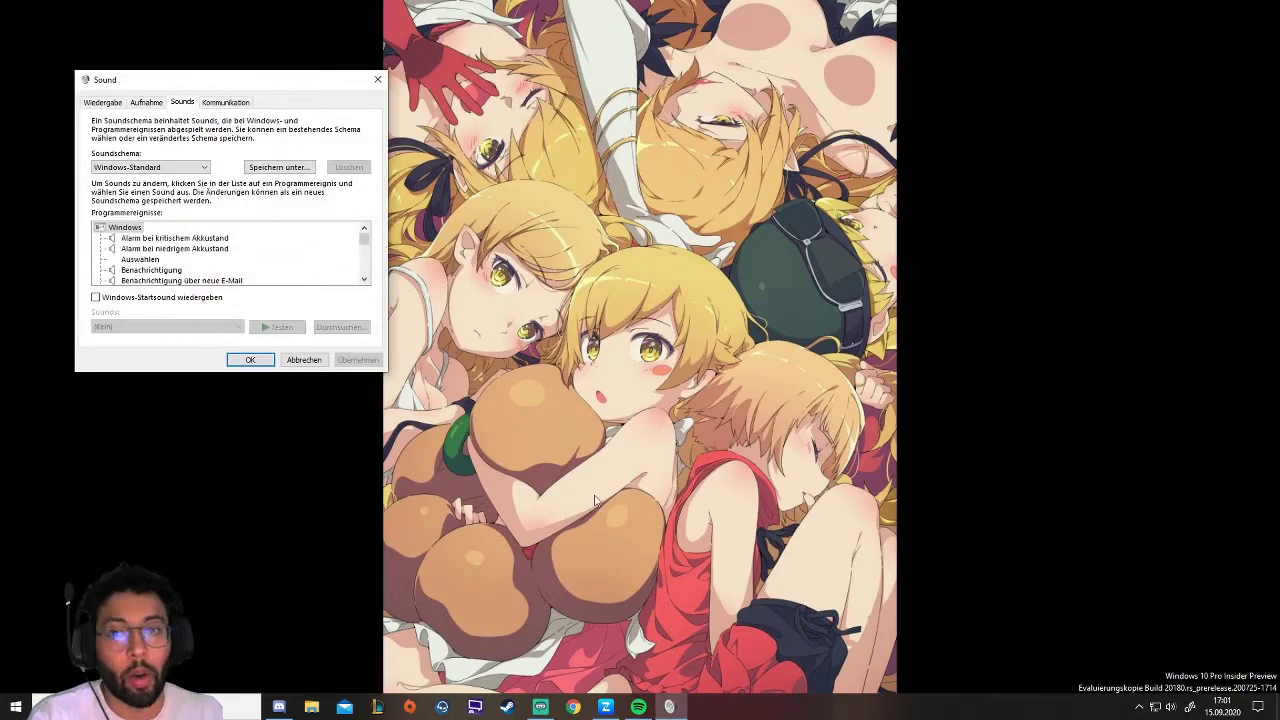
left_click(97, 104)
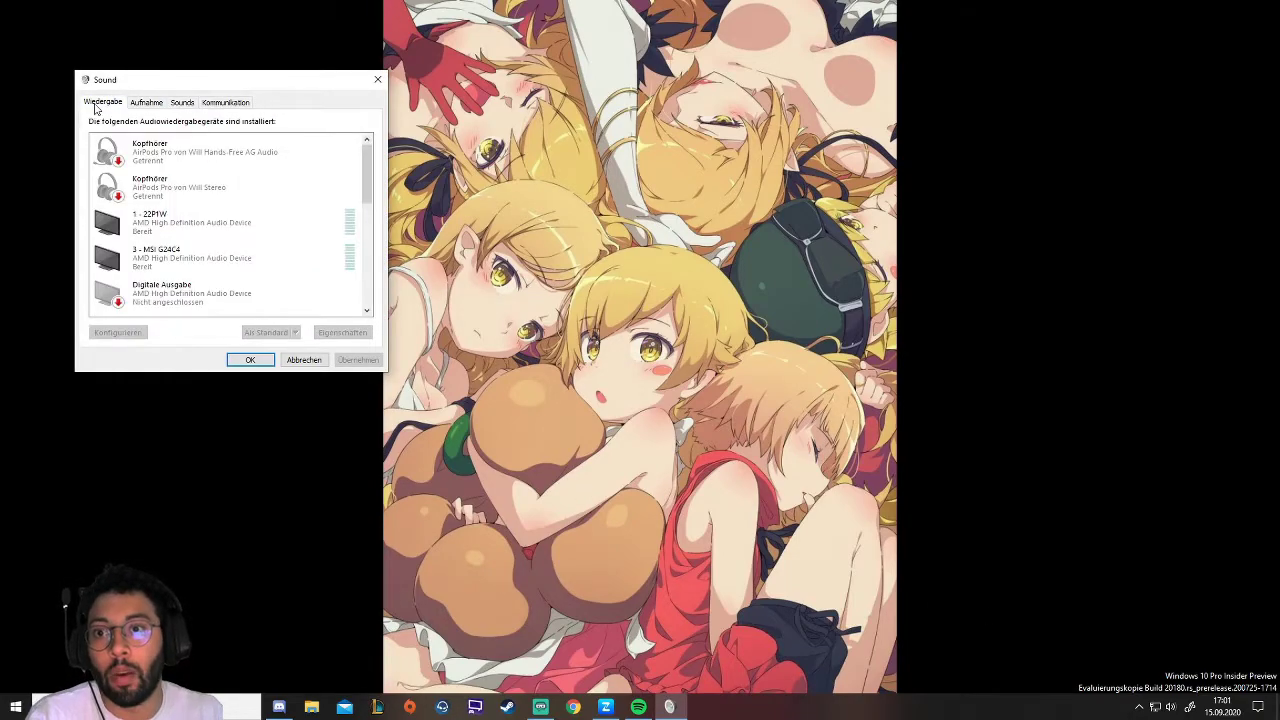
left_click(182, 263)
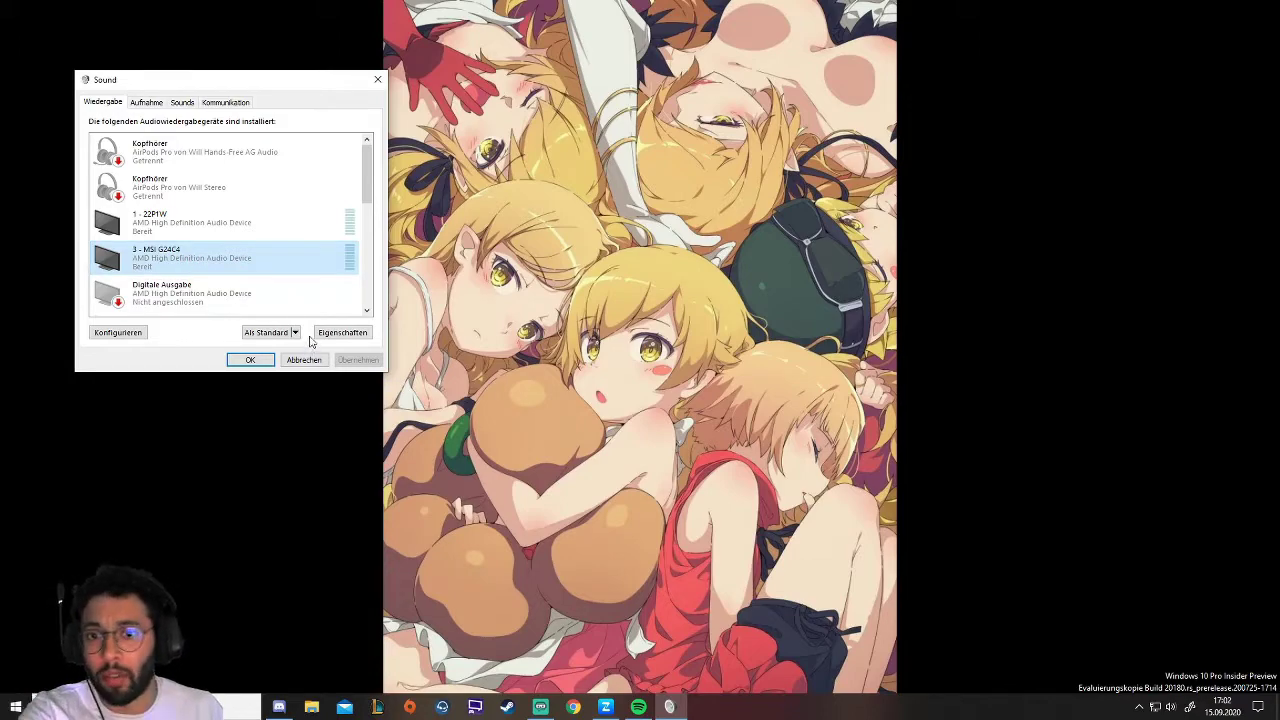
scroll(325, 258, "down", 3)
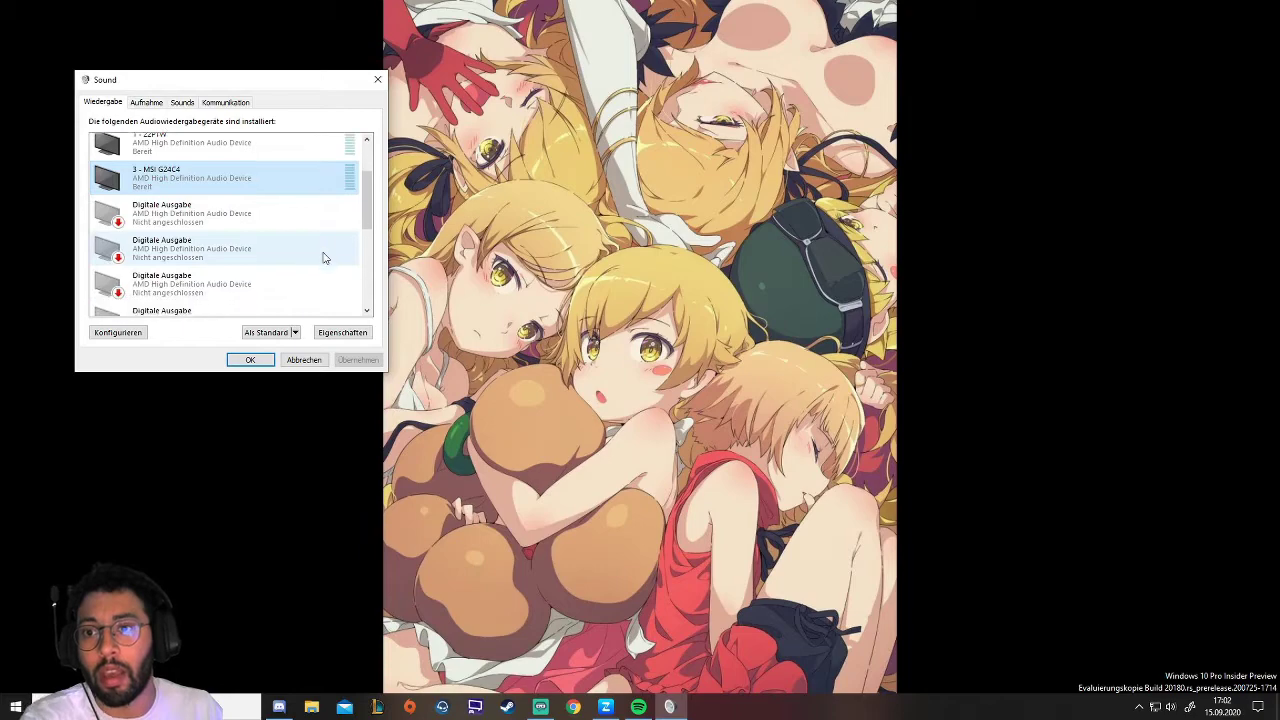
scroll(297, 243, "up", 2)
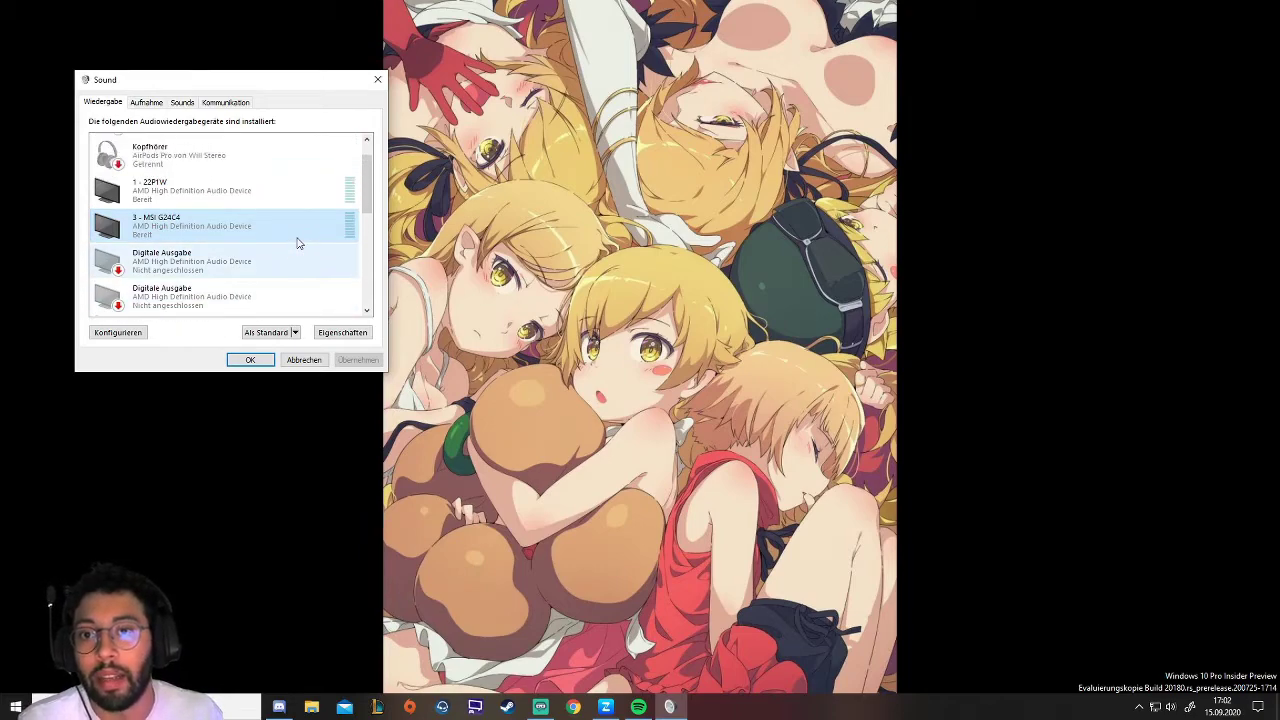
mouse_move(366, 195)
left_mouse_down()
mouse_move(366, 275)
mouse_move(369, 185)
mouse_move(371, 287)
mouse_move(375, 186)
left_mouse_up()
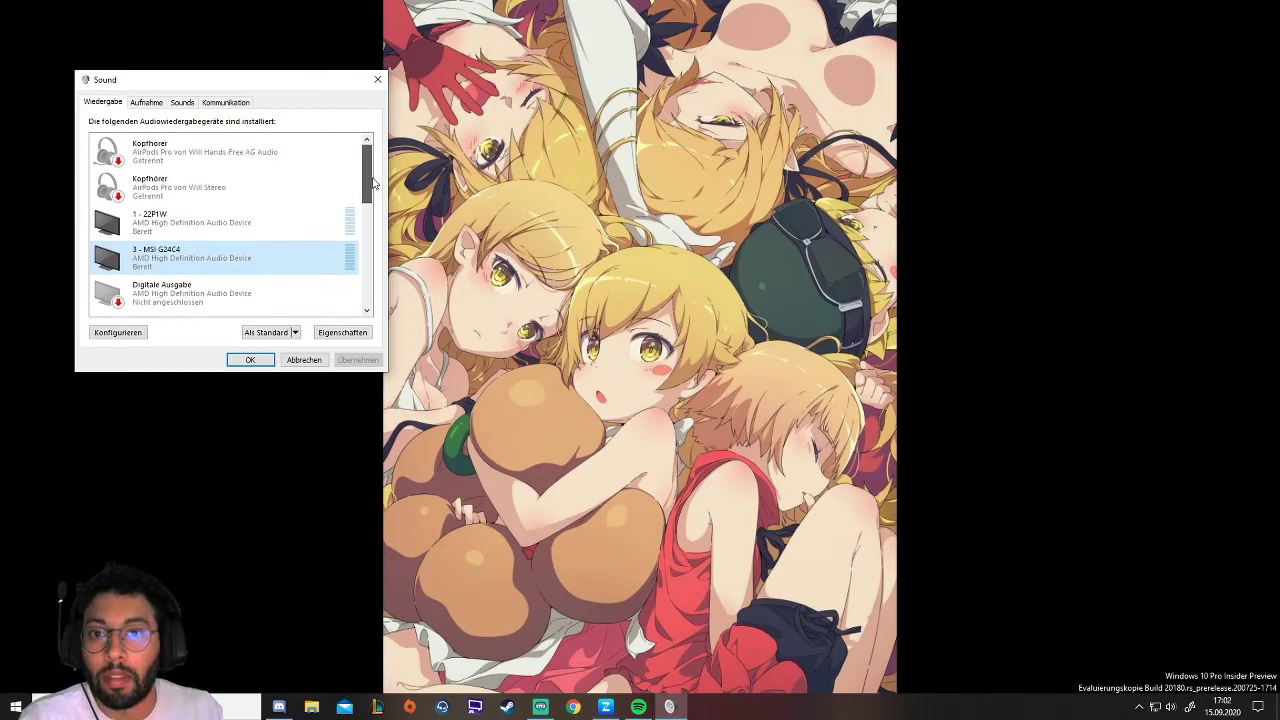
scroll(300, 250, "down", 3)
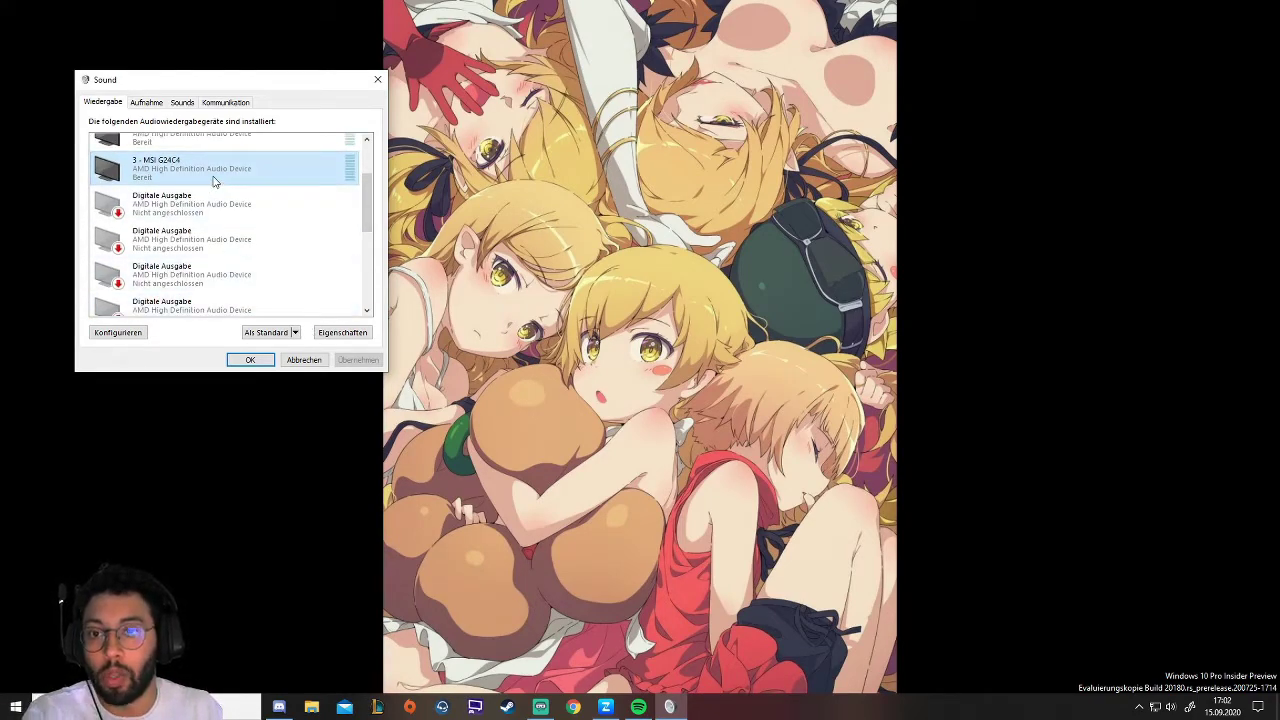
left_click(304, 360)
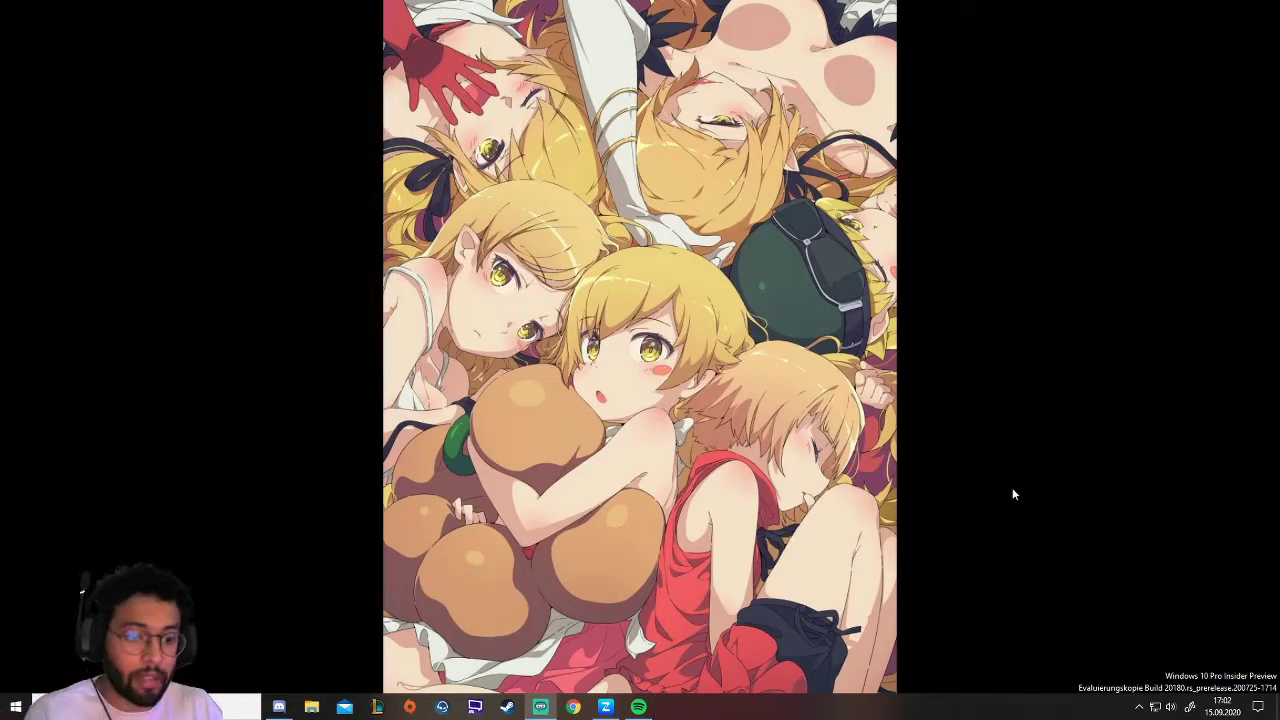
Step: Resume Tender Heart in Spotify and open the Windows volume mixer, moved up and left
left_click(638, 706)
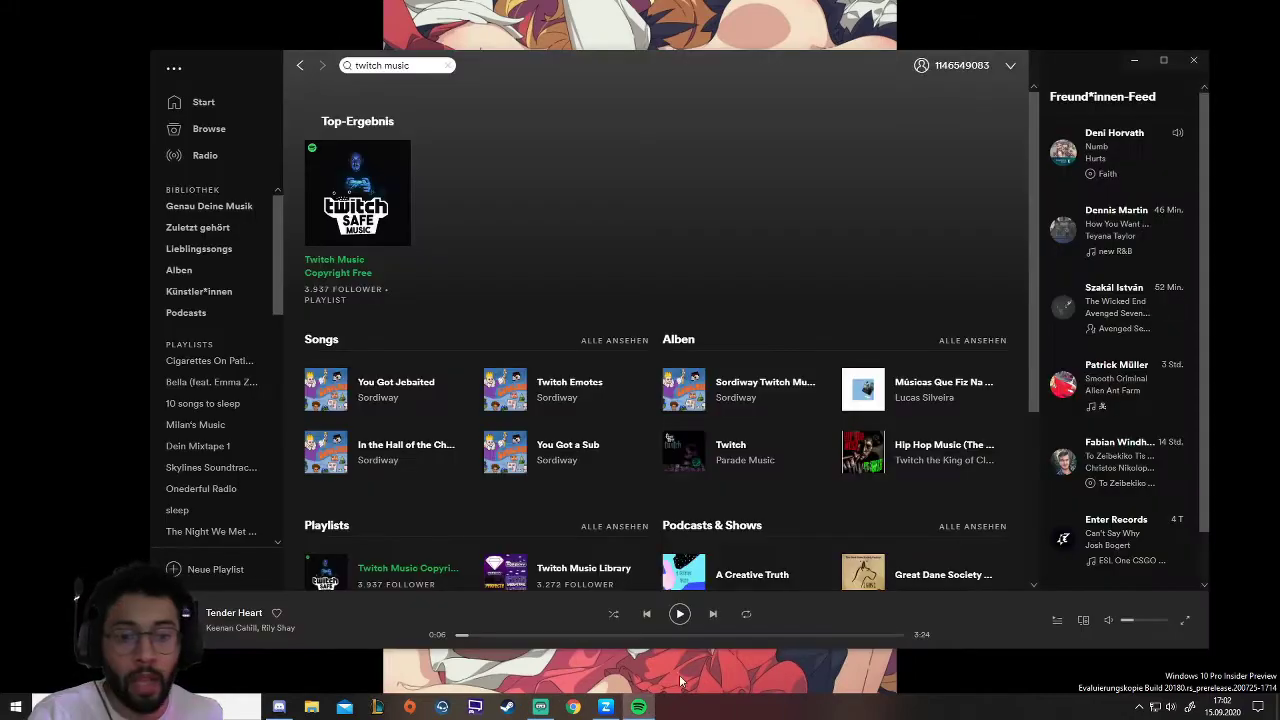
left_click(680, 614)
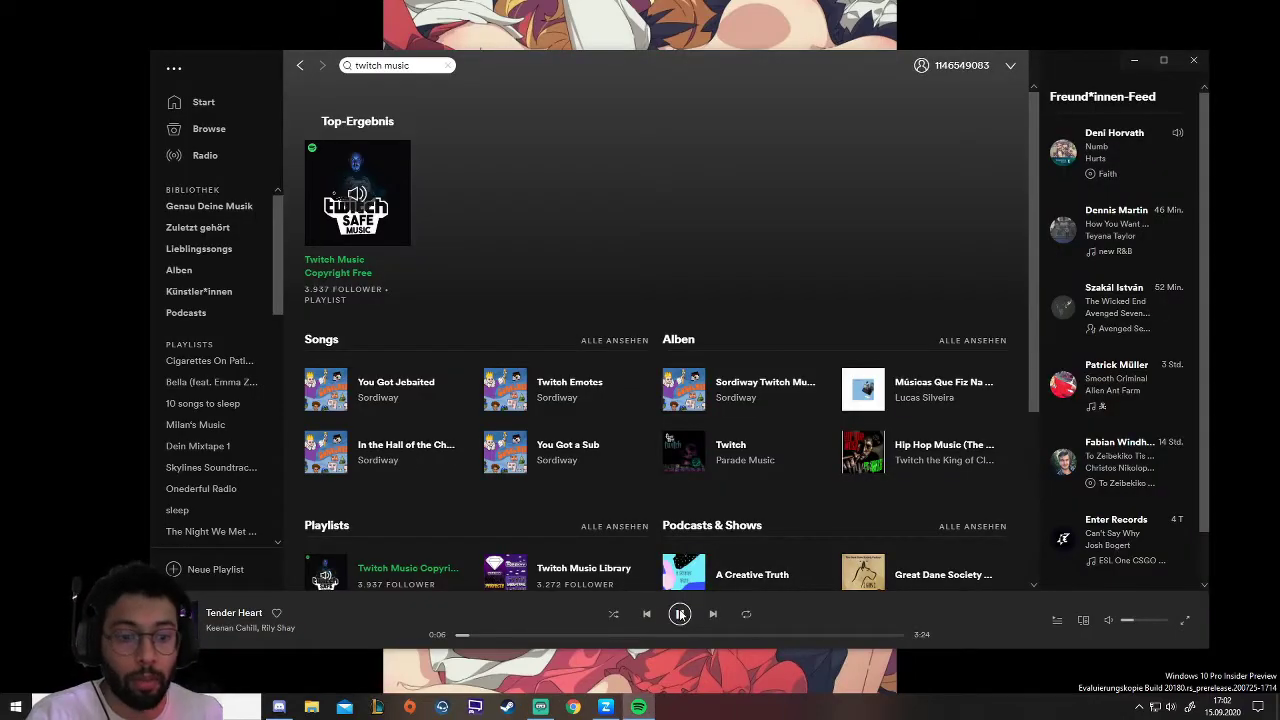
right_click(1174, 710)
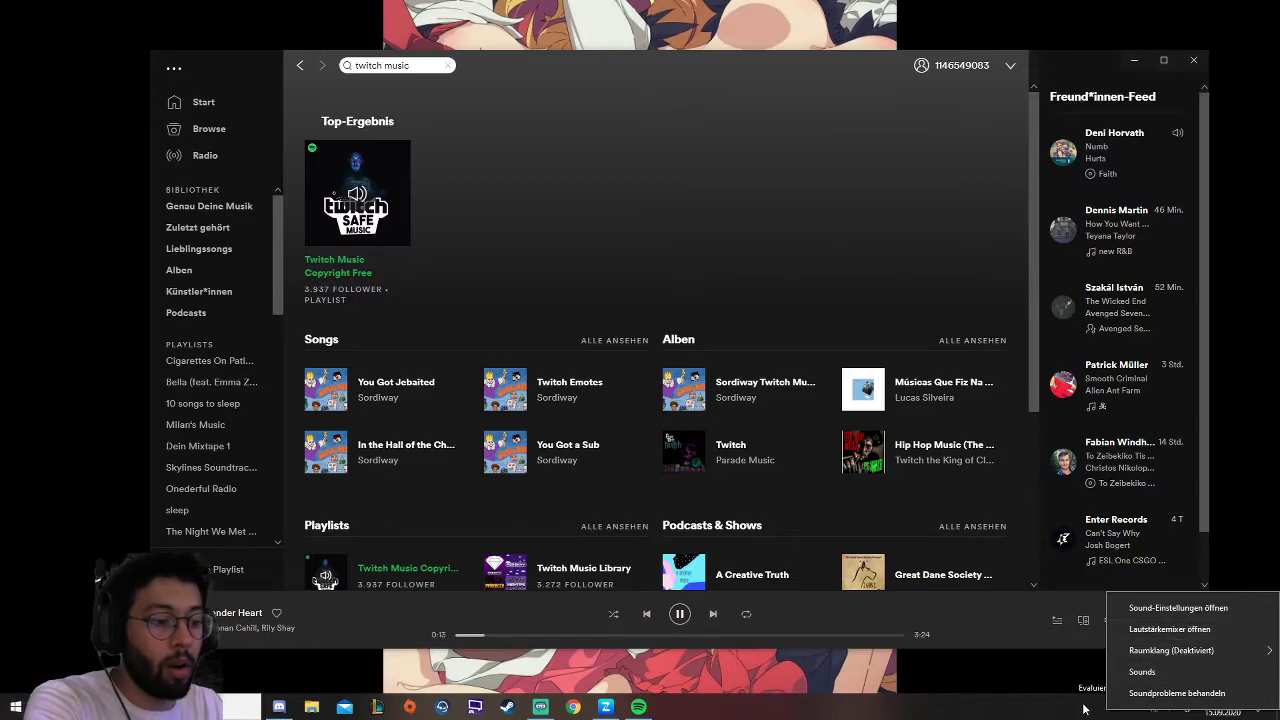
left_click(1168, 706)
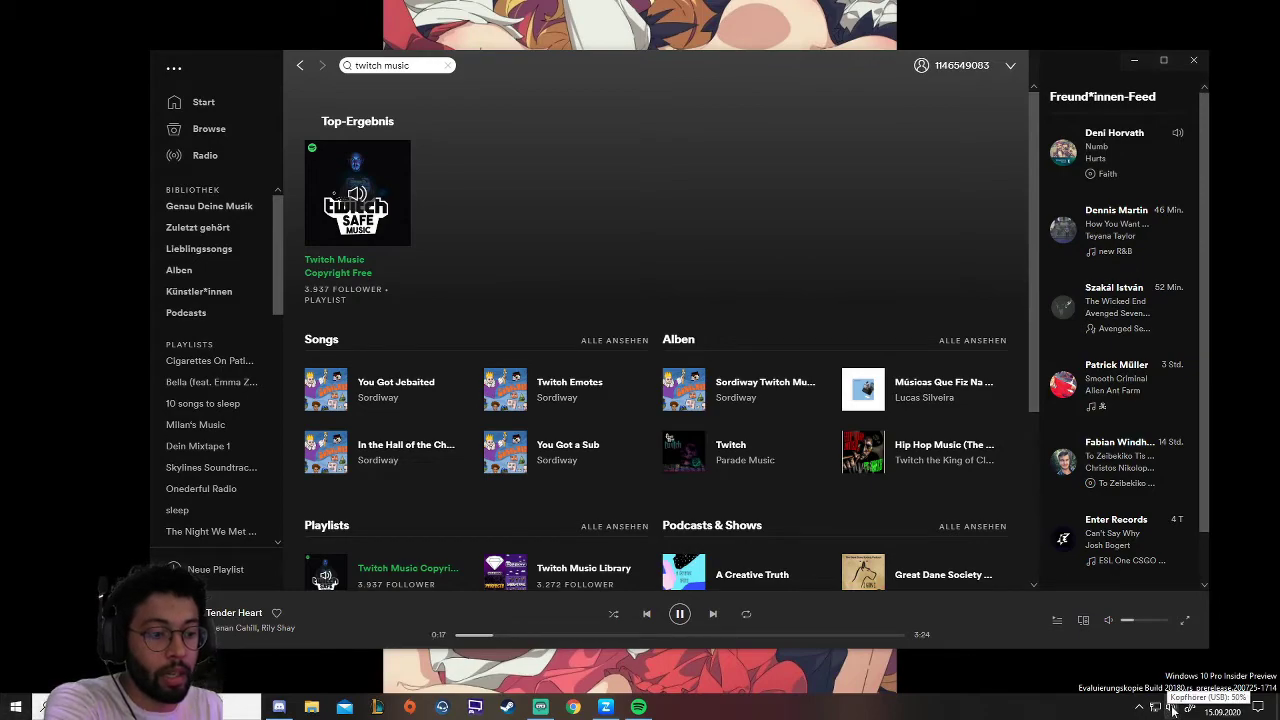
right_click(1173, 710)
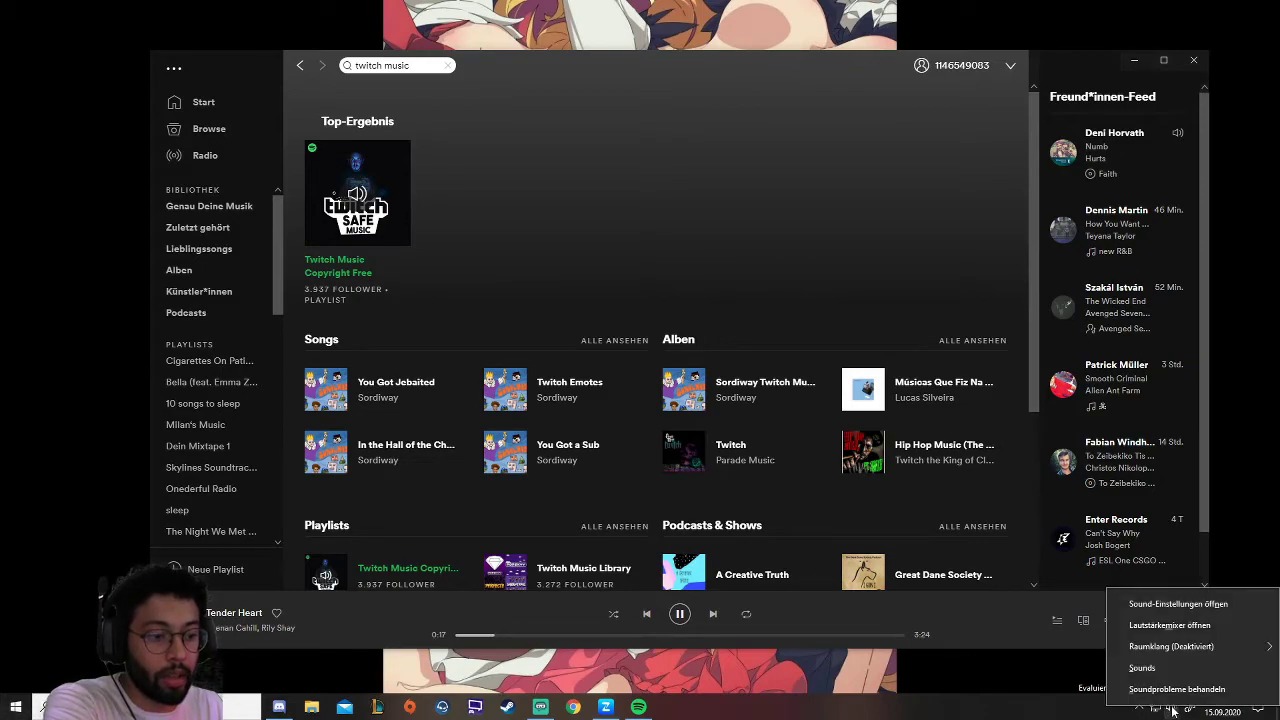
left_click(1181, 630)
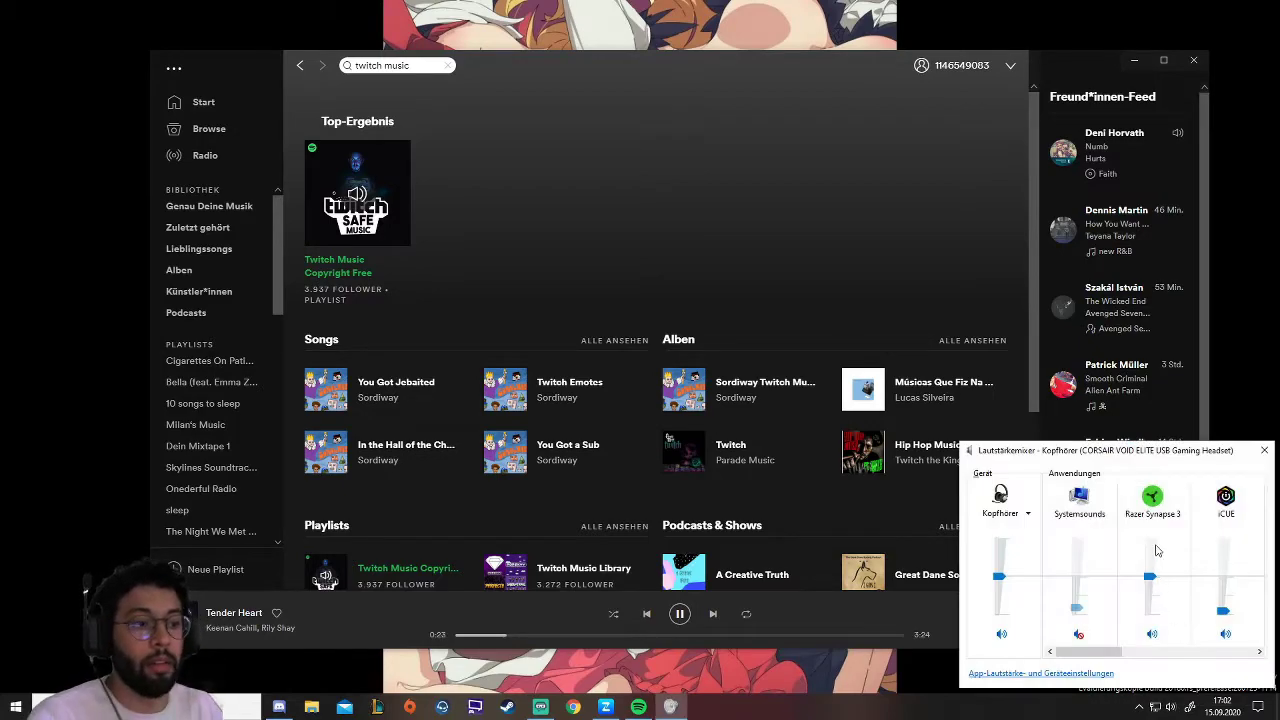
left_click_drag(1150, 456, 1030, 368)
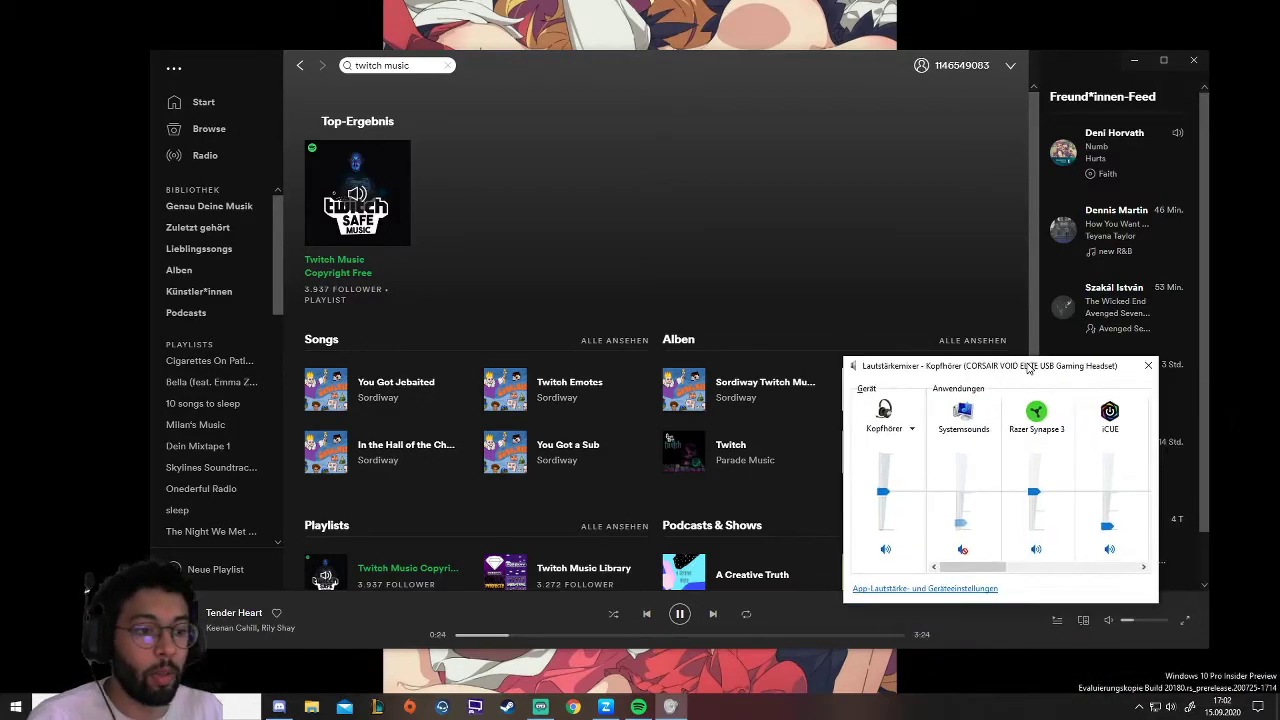
Step: In app volume and device settings, set Spotify Music's output to 3 - MSI G24C4, then close Settings
left_click(899, 589)
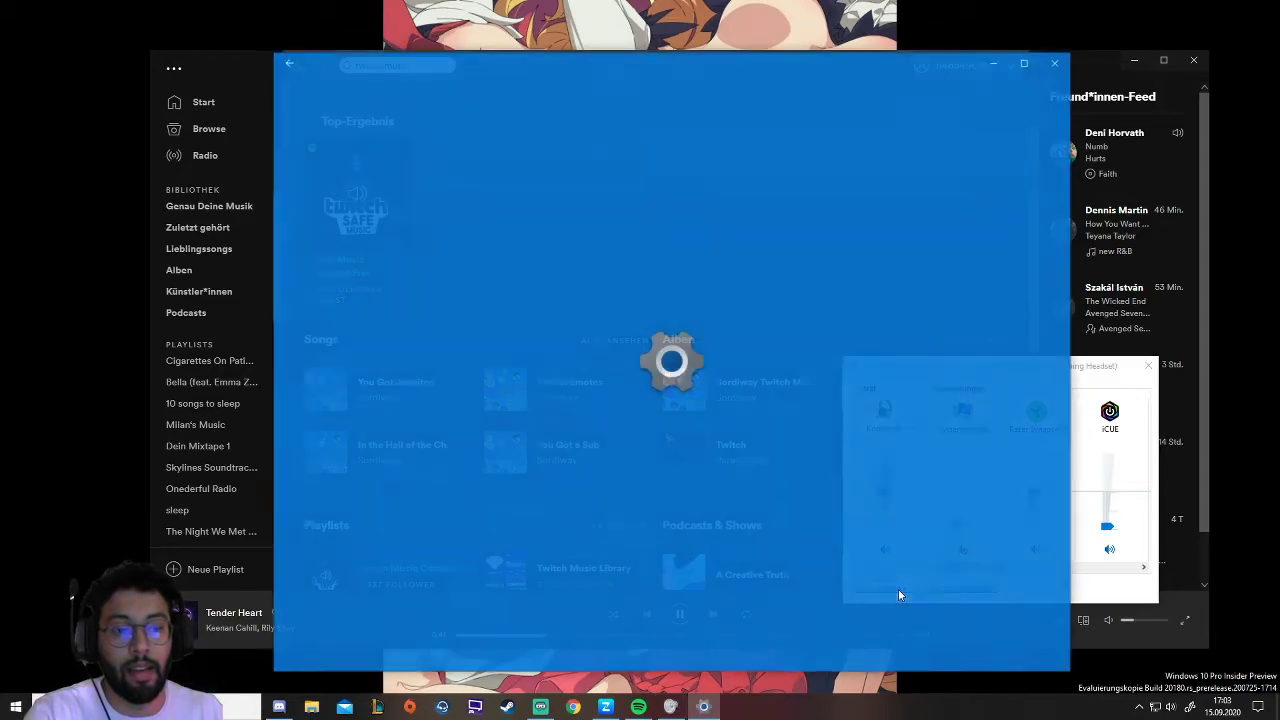
scroll(658, 545, "down", 2)
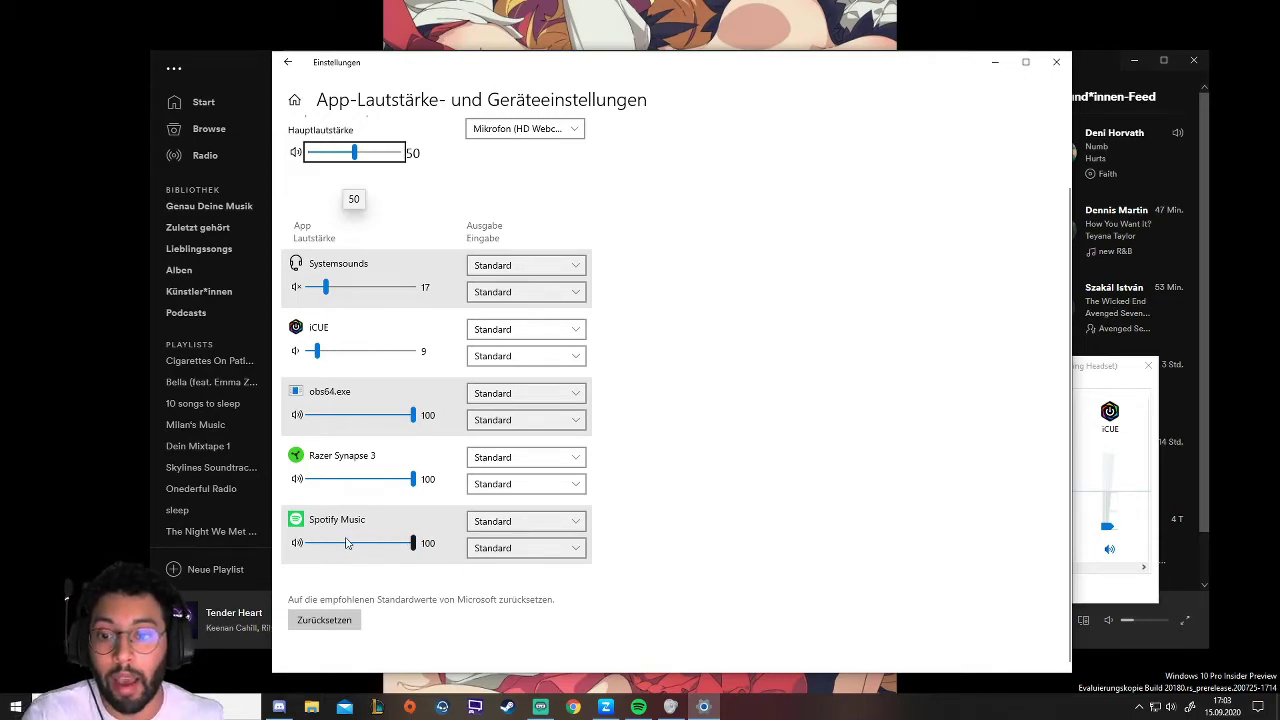
left_click(638, 706)
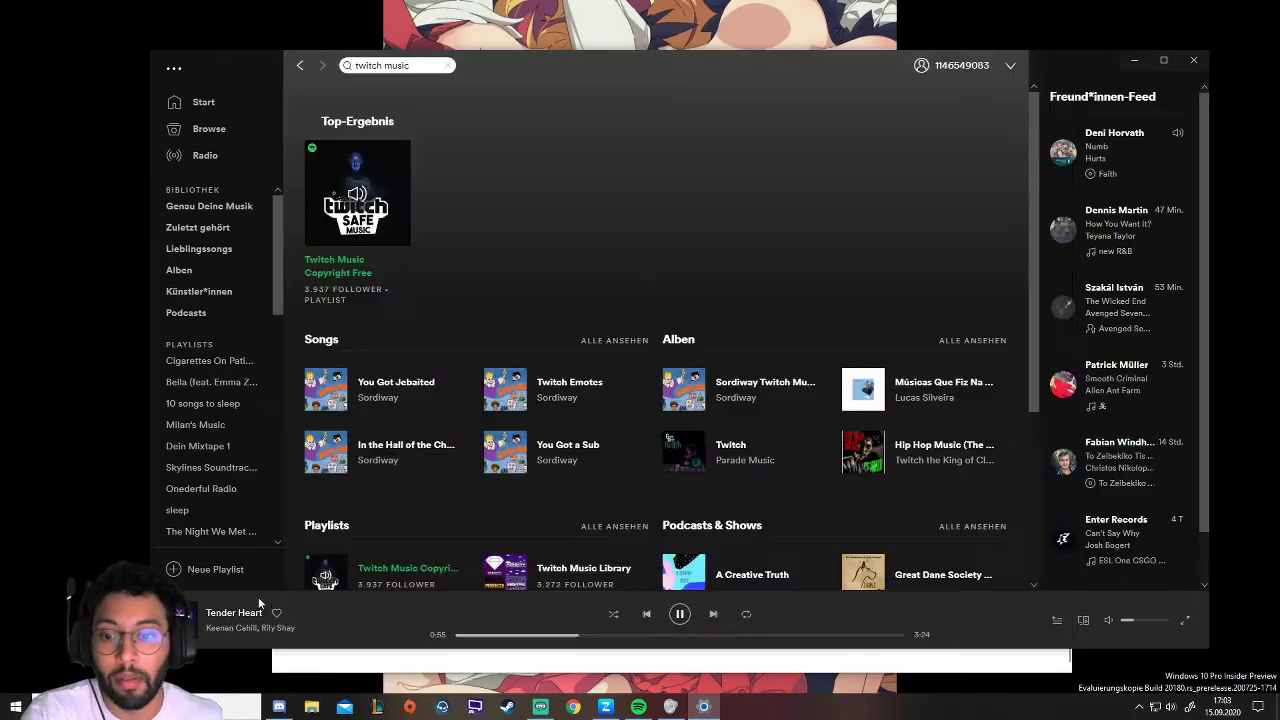
left_click(703, 707)
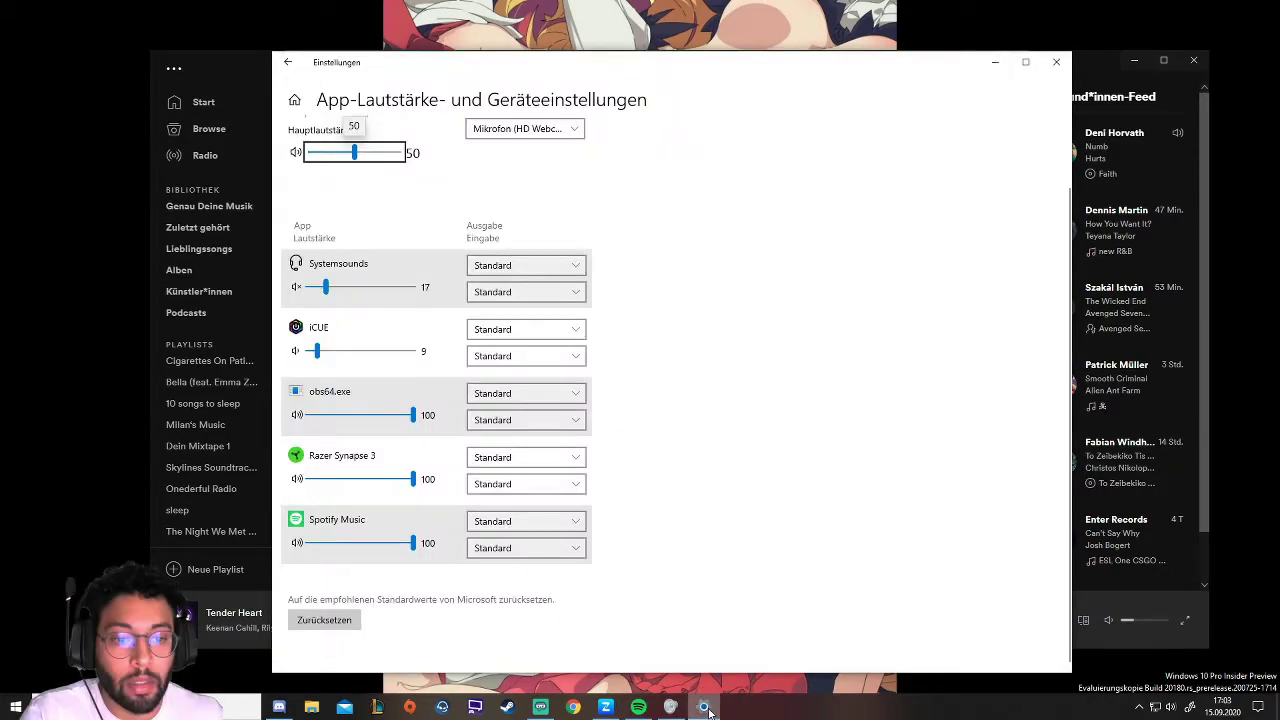
left_click(535, 527)
left_click(531, 543)
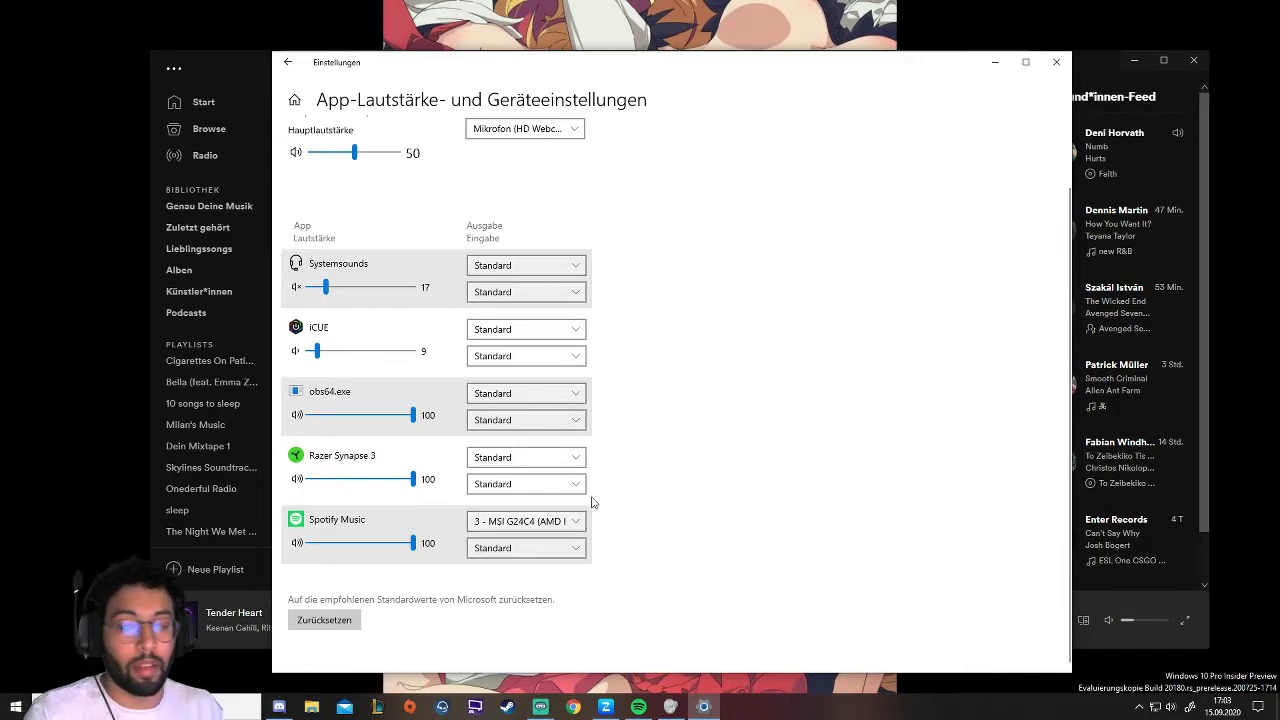
left_click(1055, 63)
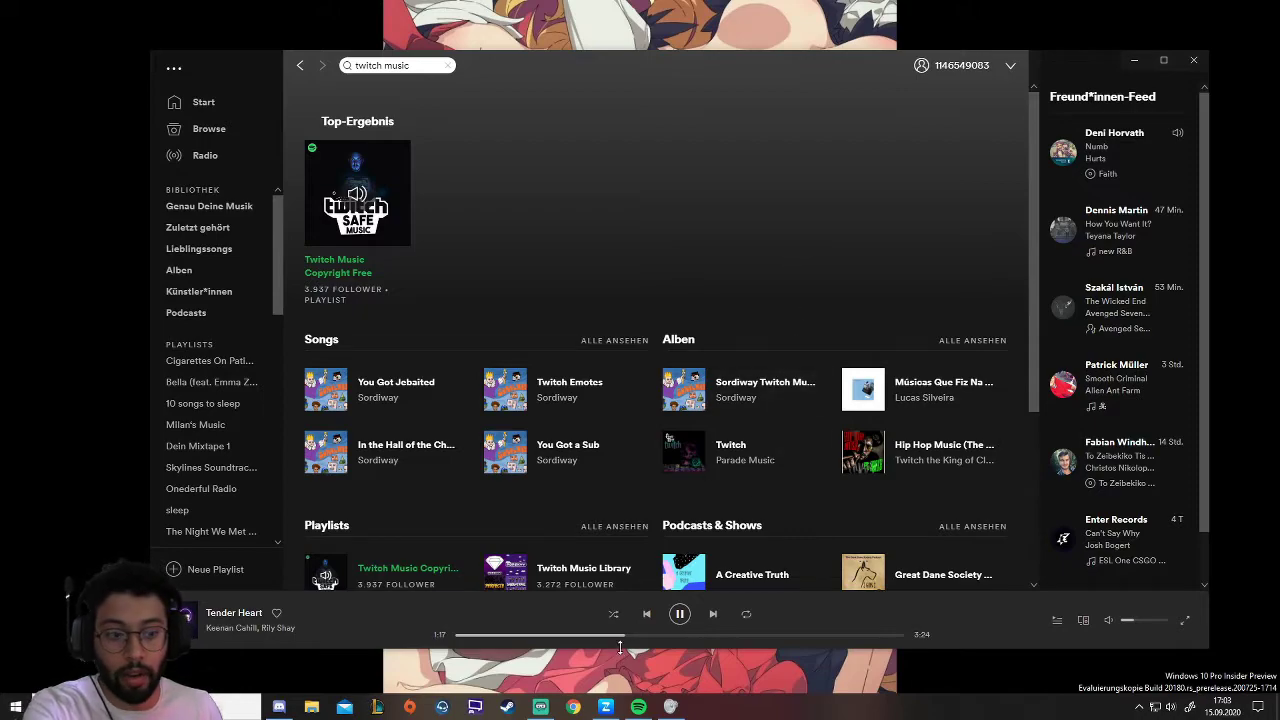
Step: Minimize Spotify, return to Streamlabs OBS and open Desktop Audio 2's options in the Mixer
left_click(1133, 62)
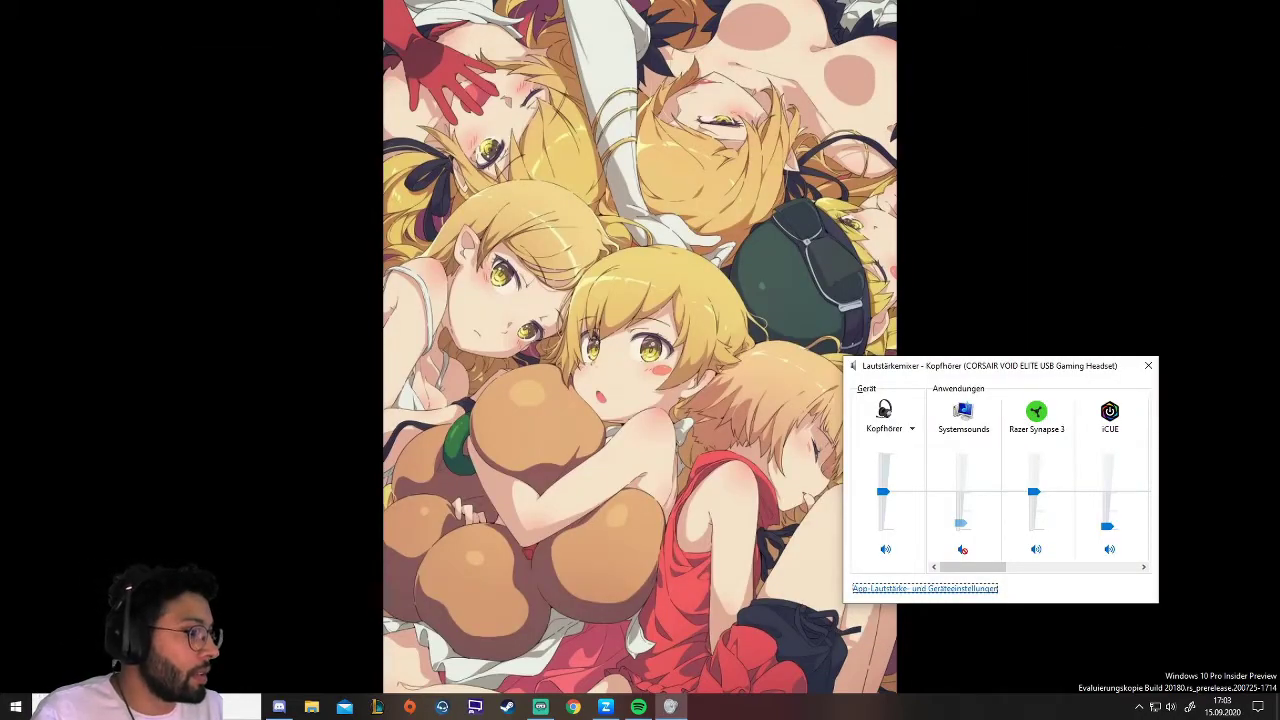
key("alt+Tab")
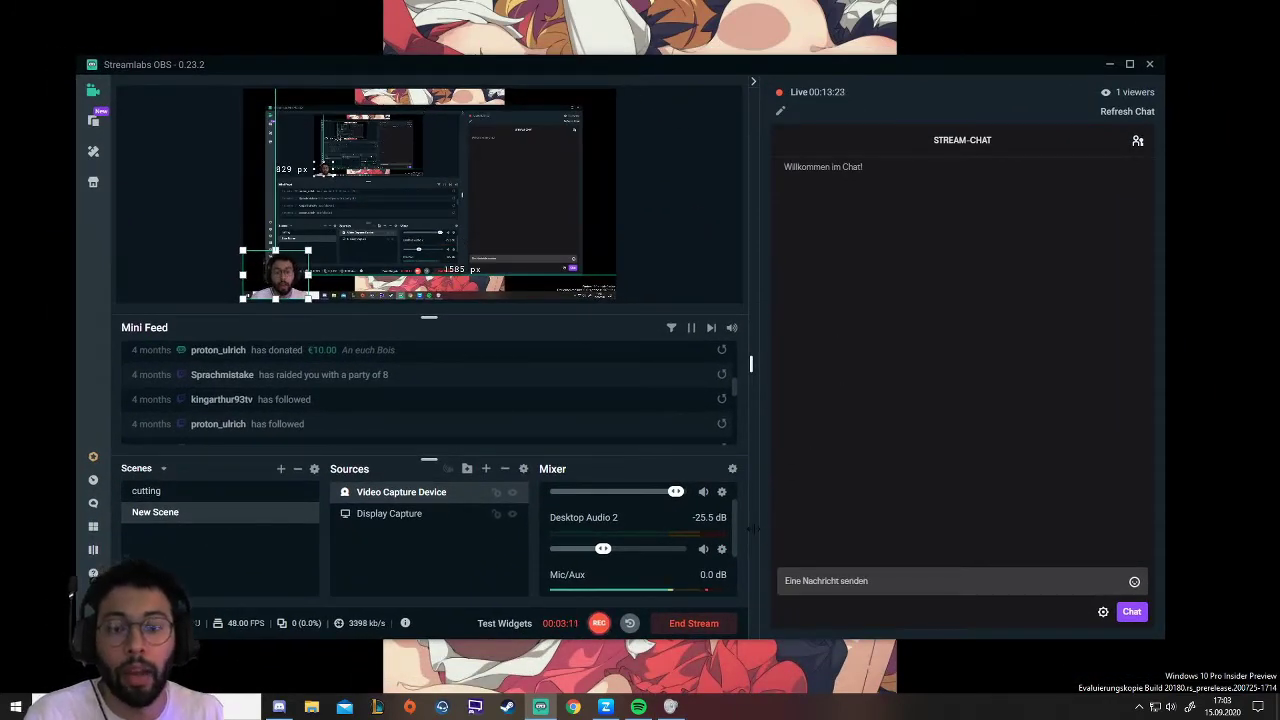
scroll(734, 530, "up", 2)
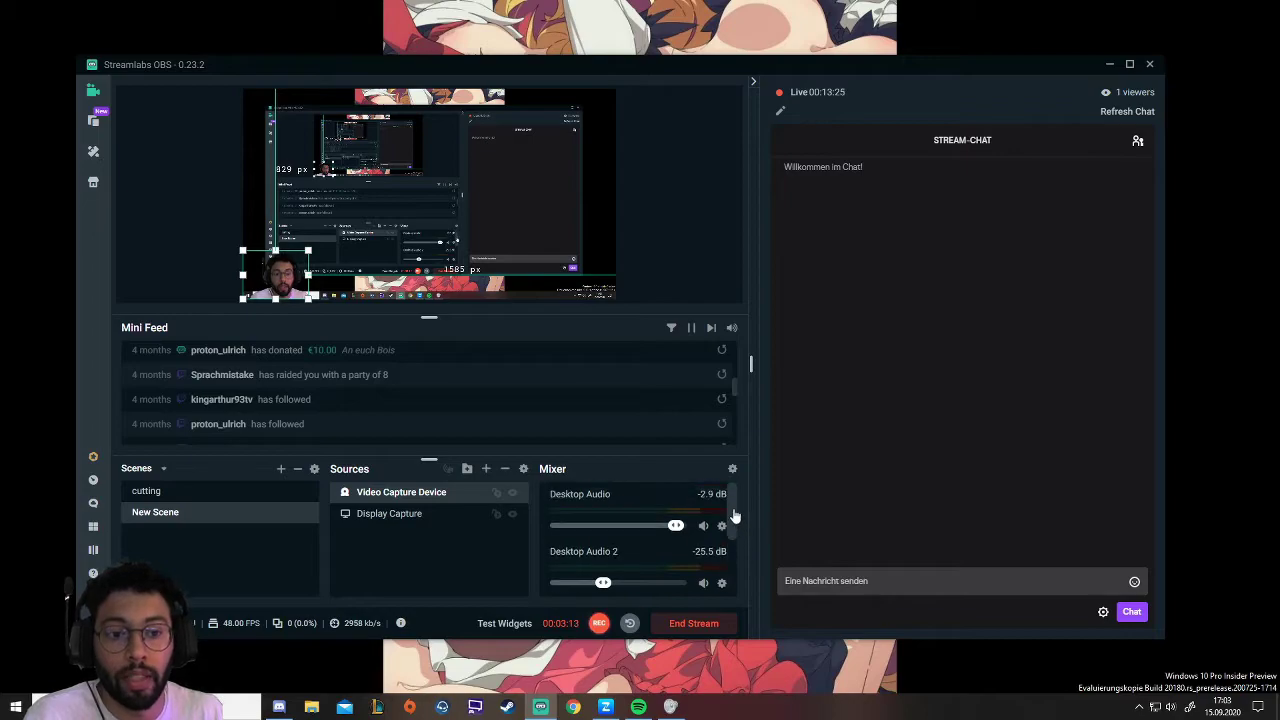
scroll(734, 517, "down", 1)
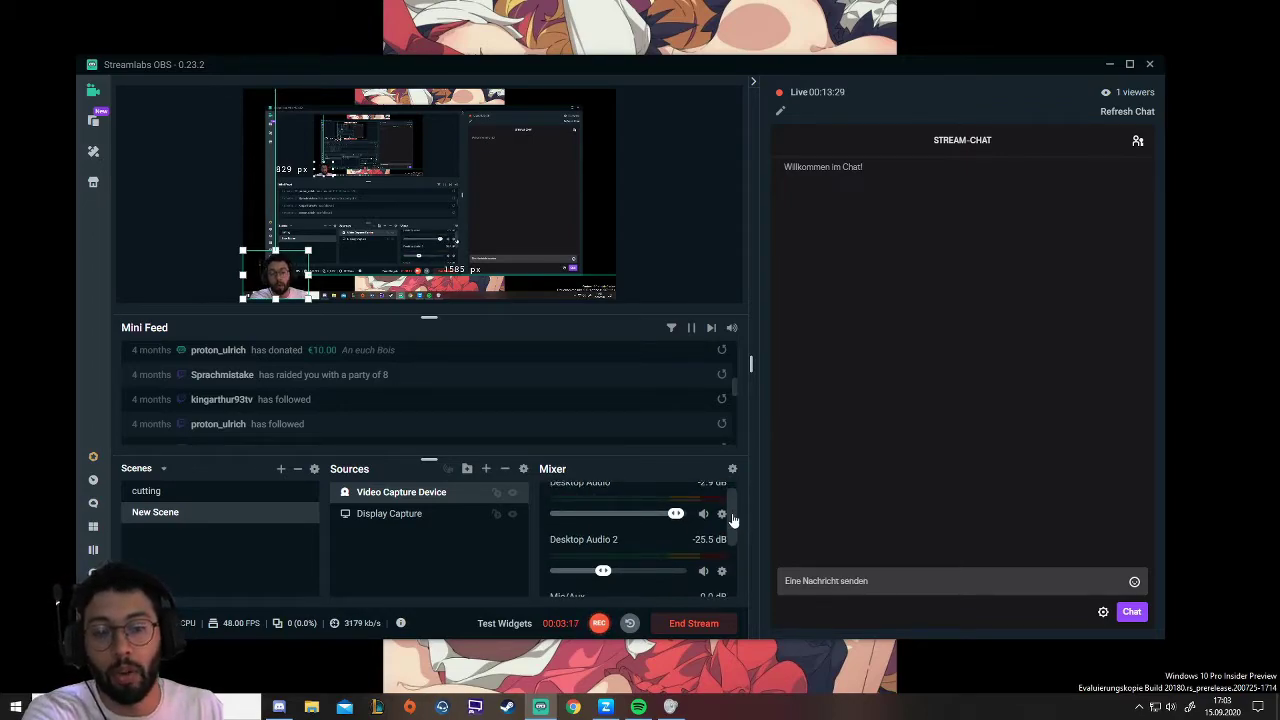
scroll(733, 520, "down", 1)
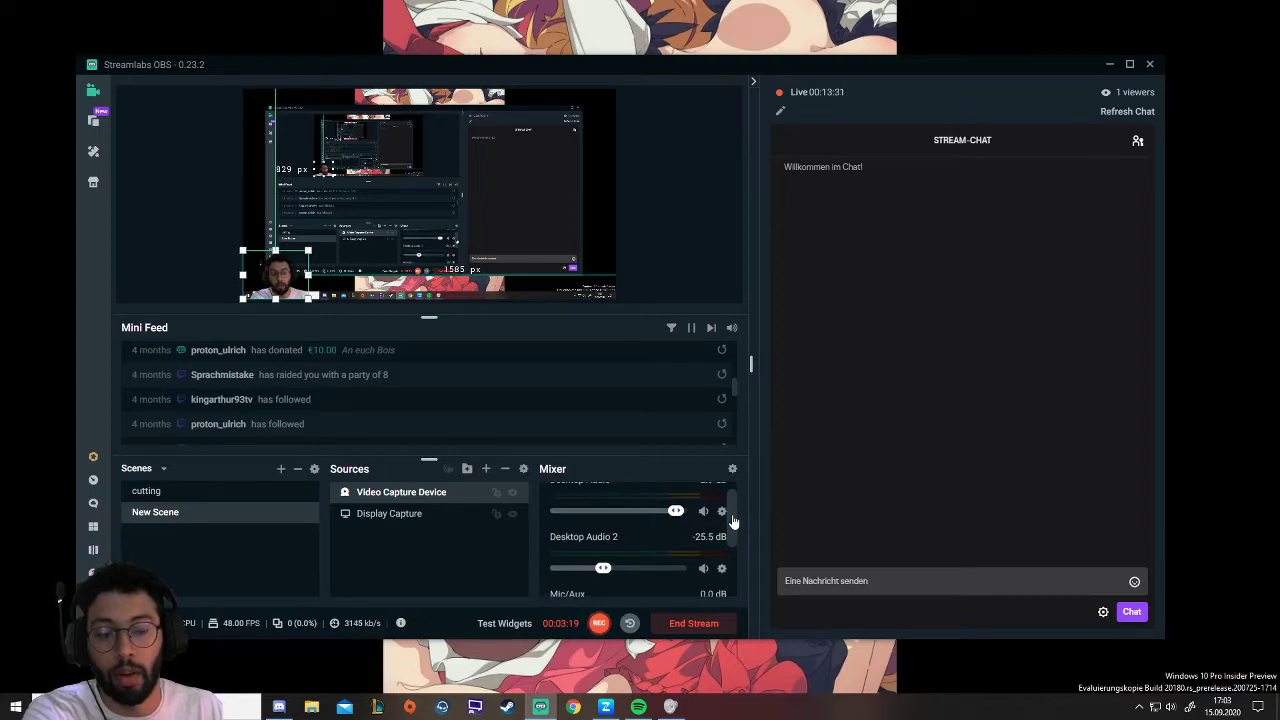
scroll(733, 520, "down", 1)
right_click(724, 556)
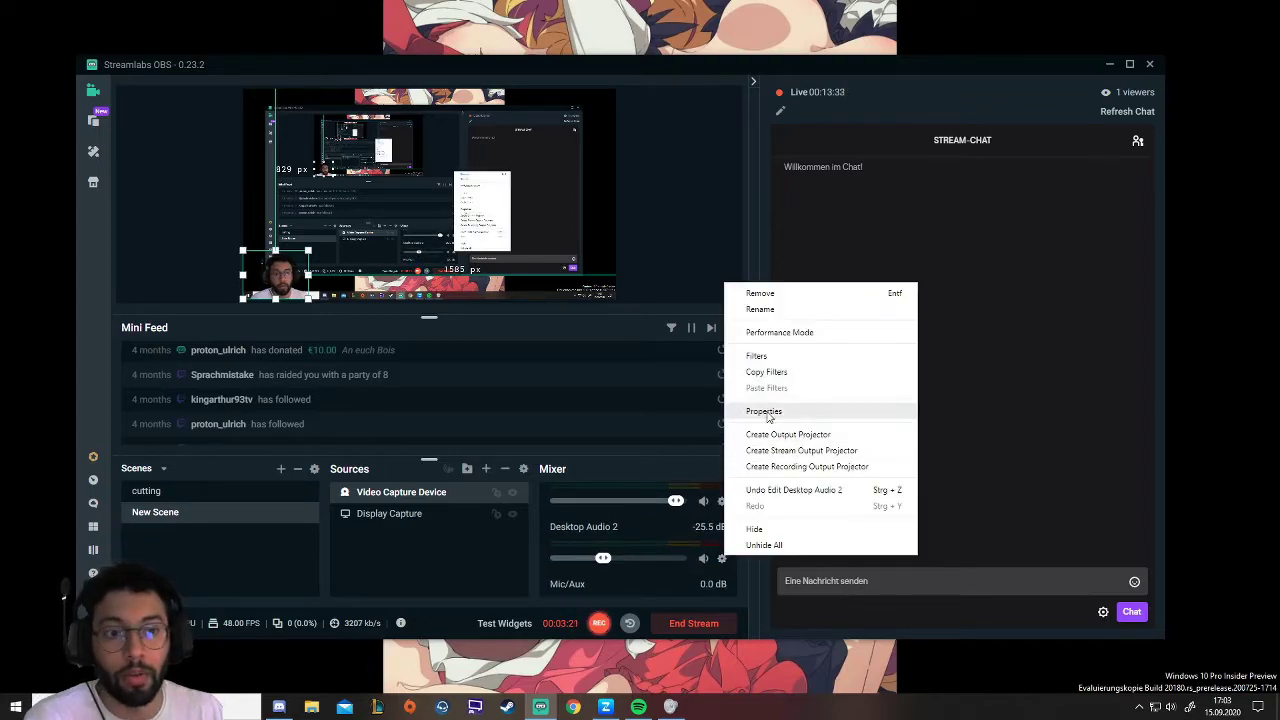
left_click(677, 464)
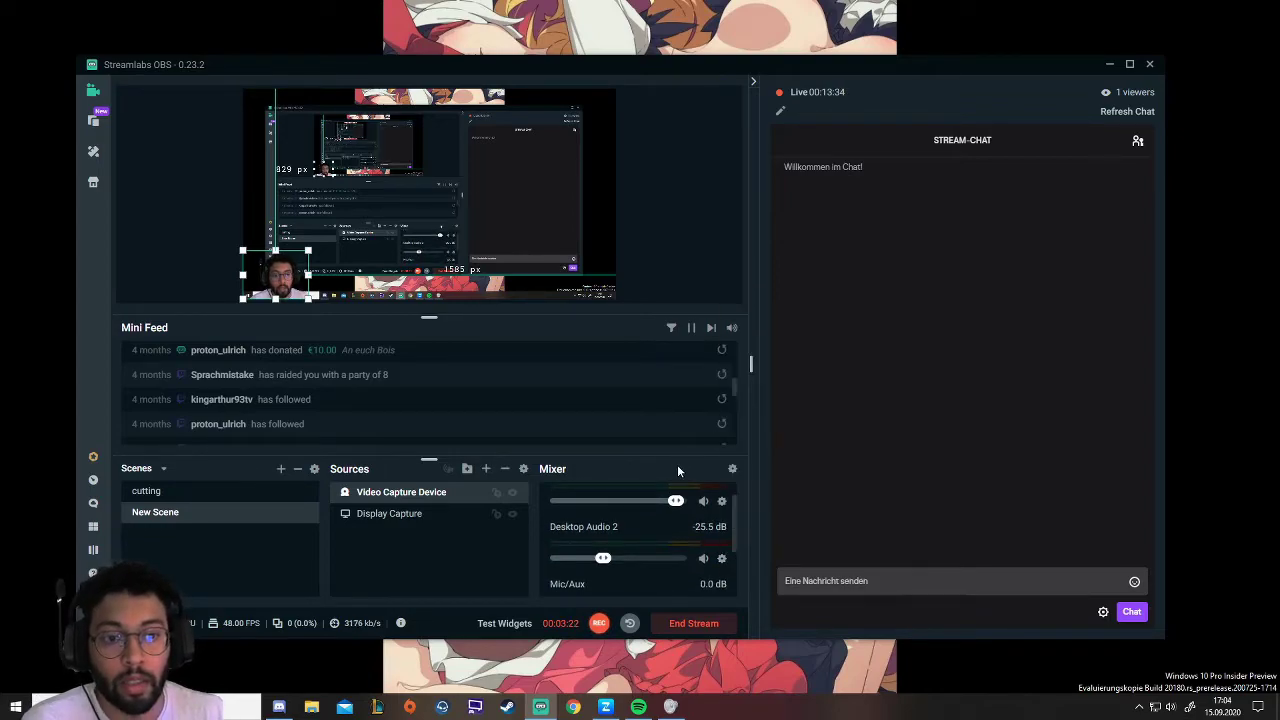
left_click(722, 562)
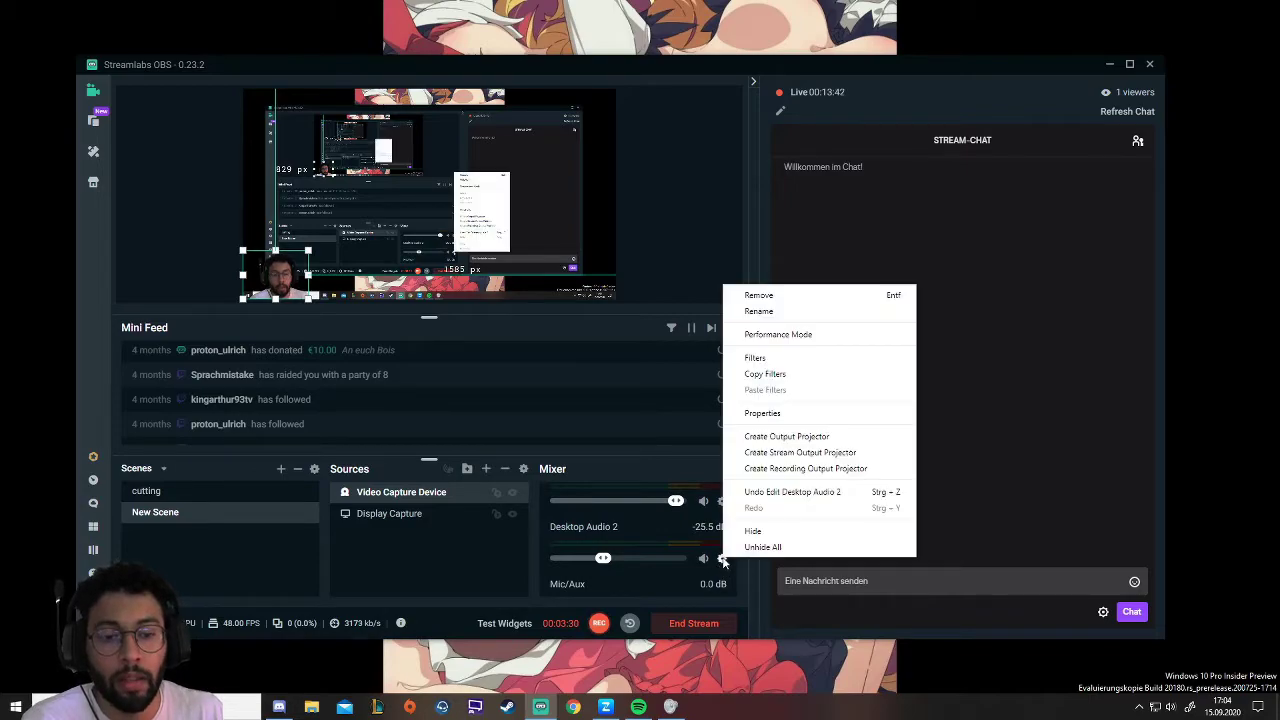
Step: Change Desktop Audio 2's capture Device from Default to 3 - MSI G24C4 and save
left_click(777, 412)
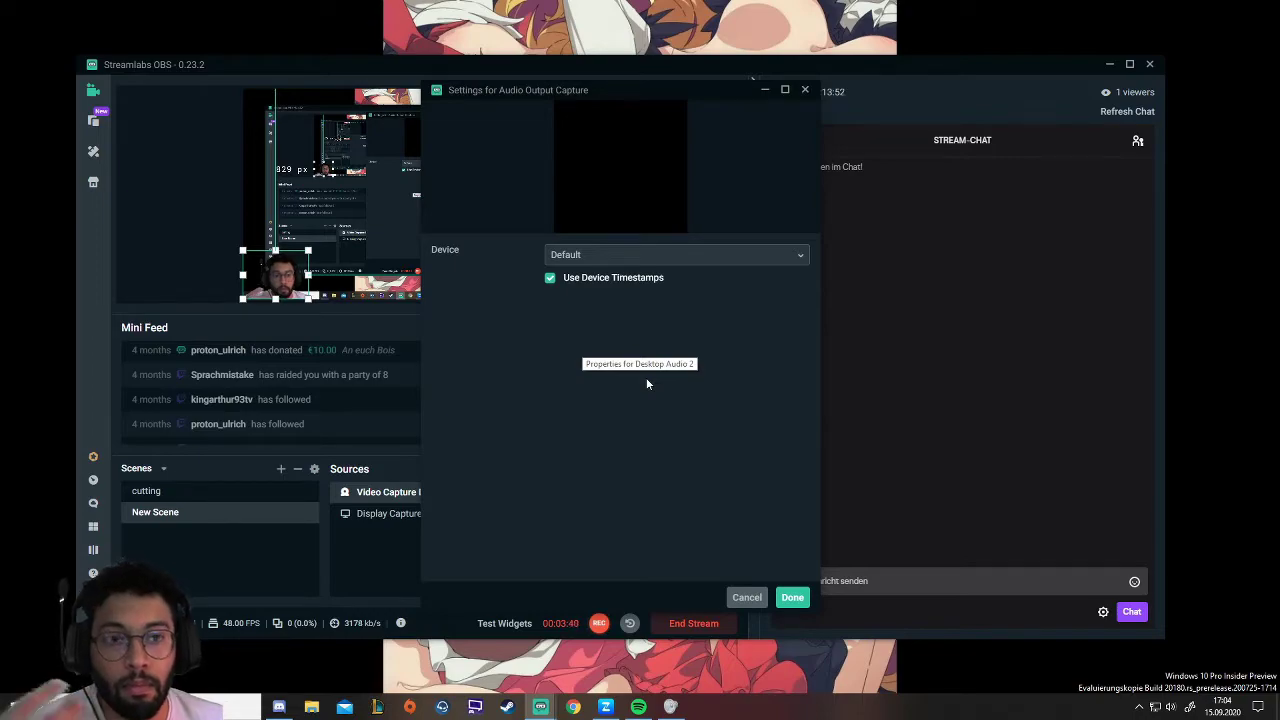
left_click(679, 265)
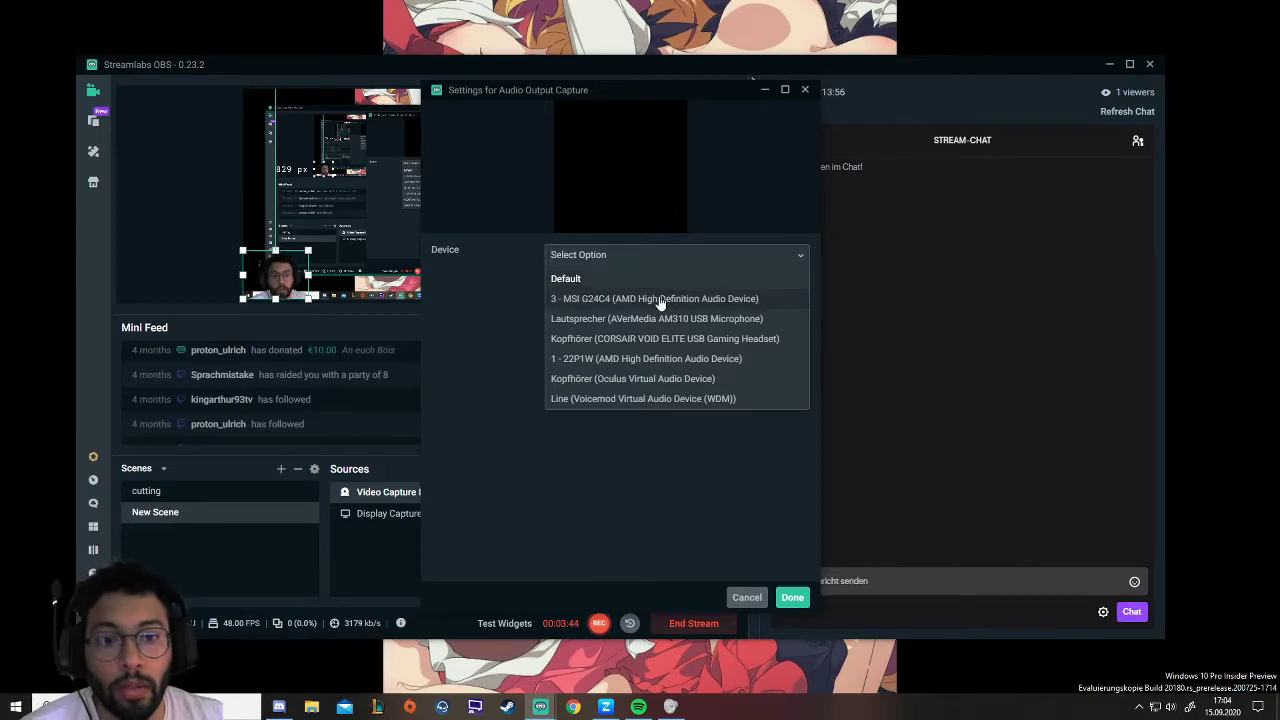
left_click(658, 299)
left_click(793, 597)
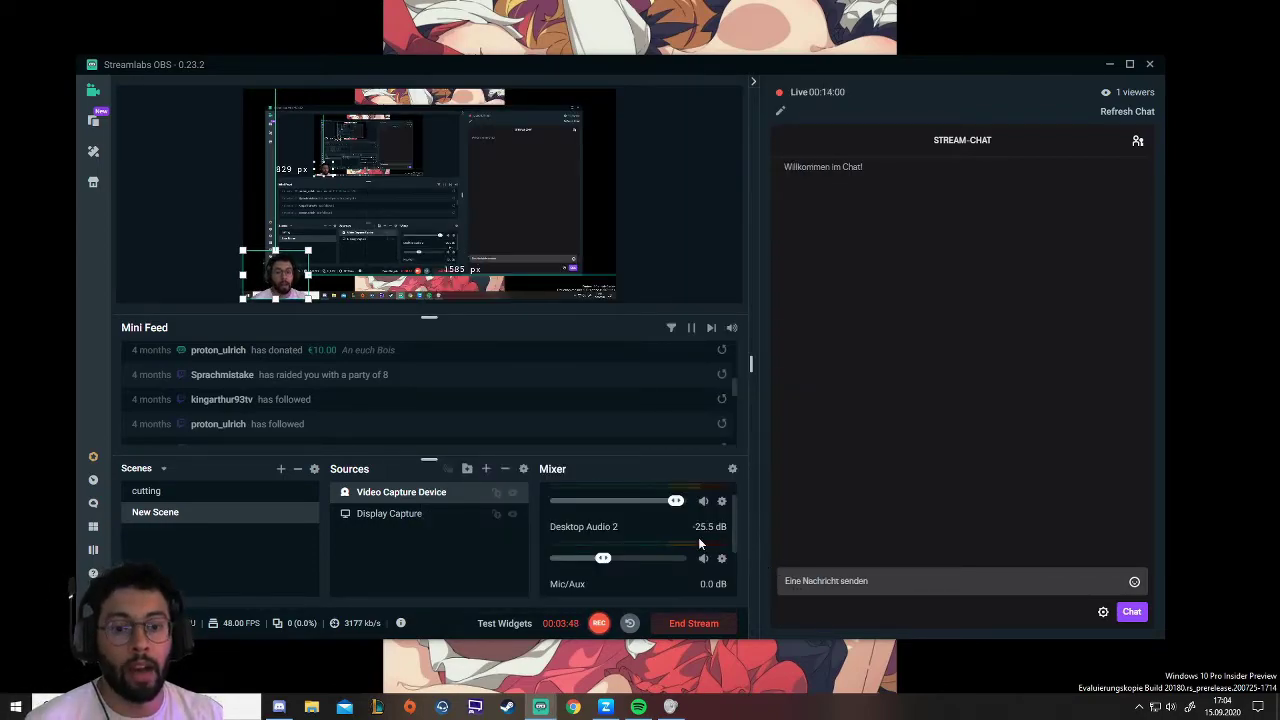
Step: Drag Desktop Audio 2's Mixer slider from -25.5 dB up to about -8.3 dB
scroll(643, 544, "up", 1)
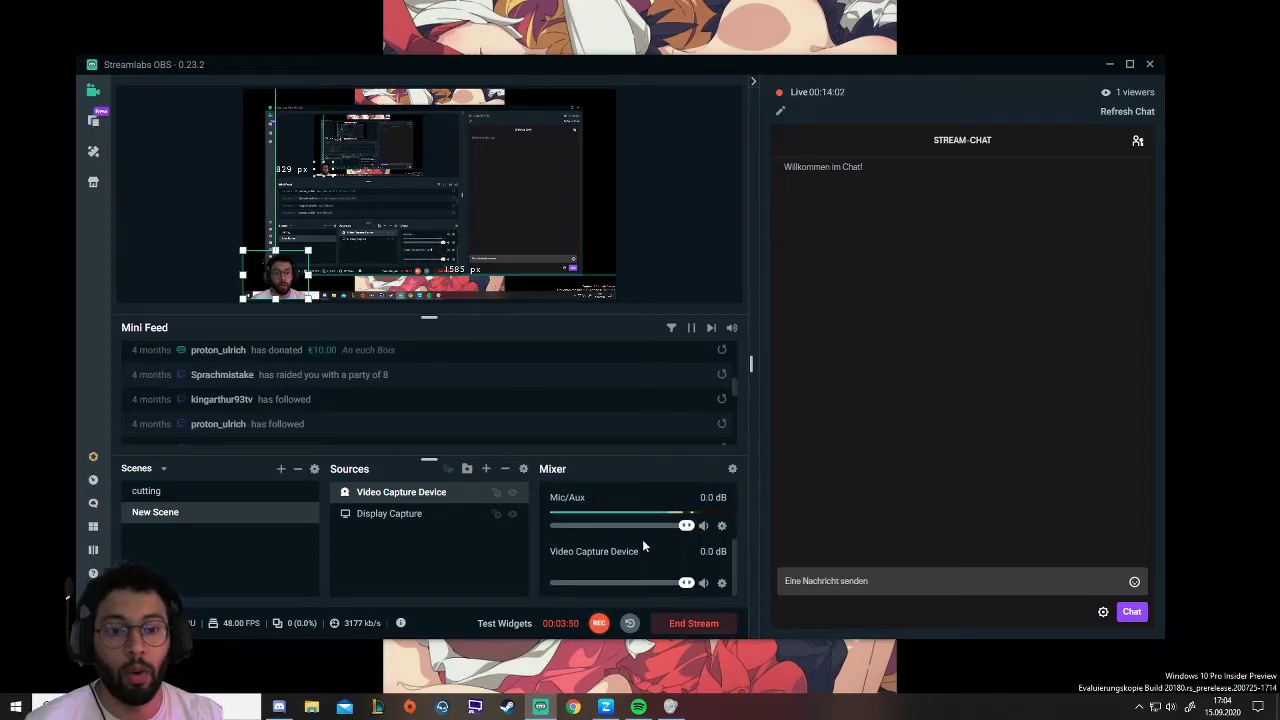
scroll(641, 535, "down", 2)
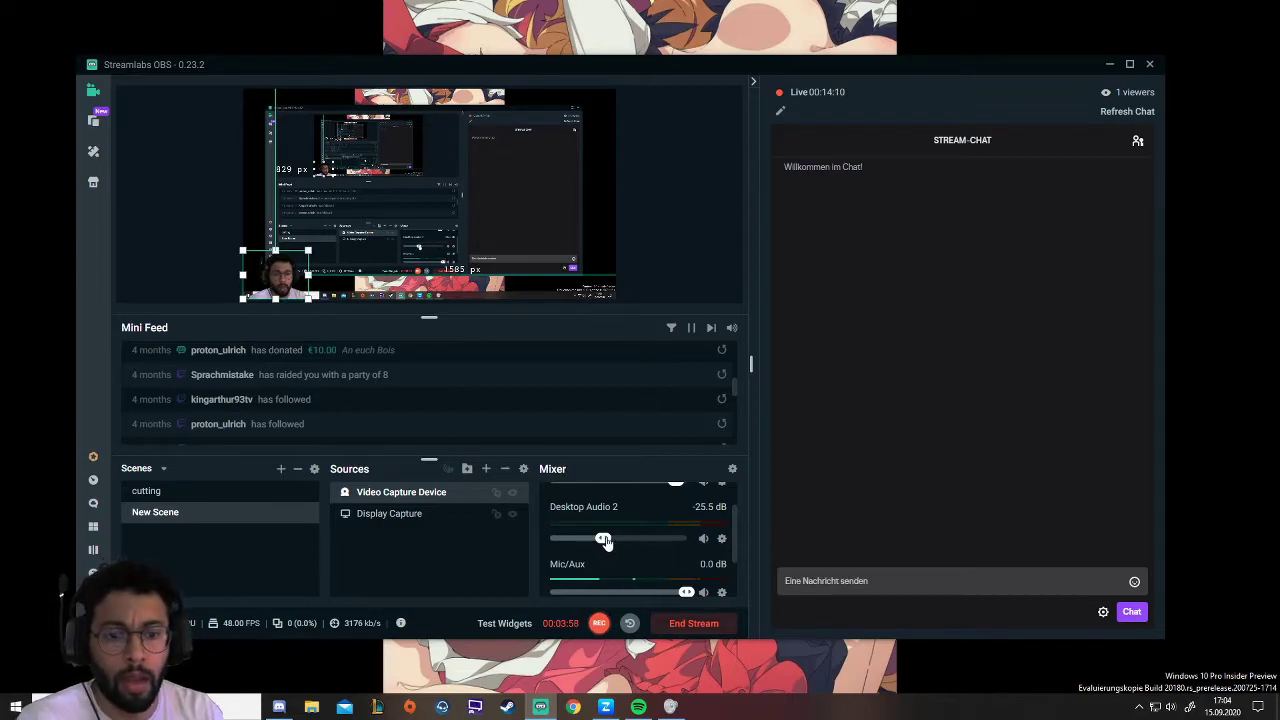
left_click_drag(603, 538, 656, 549)
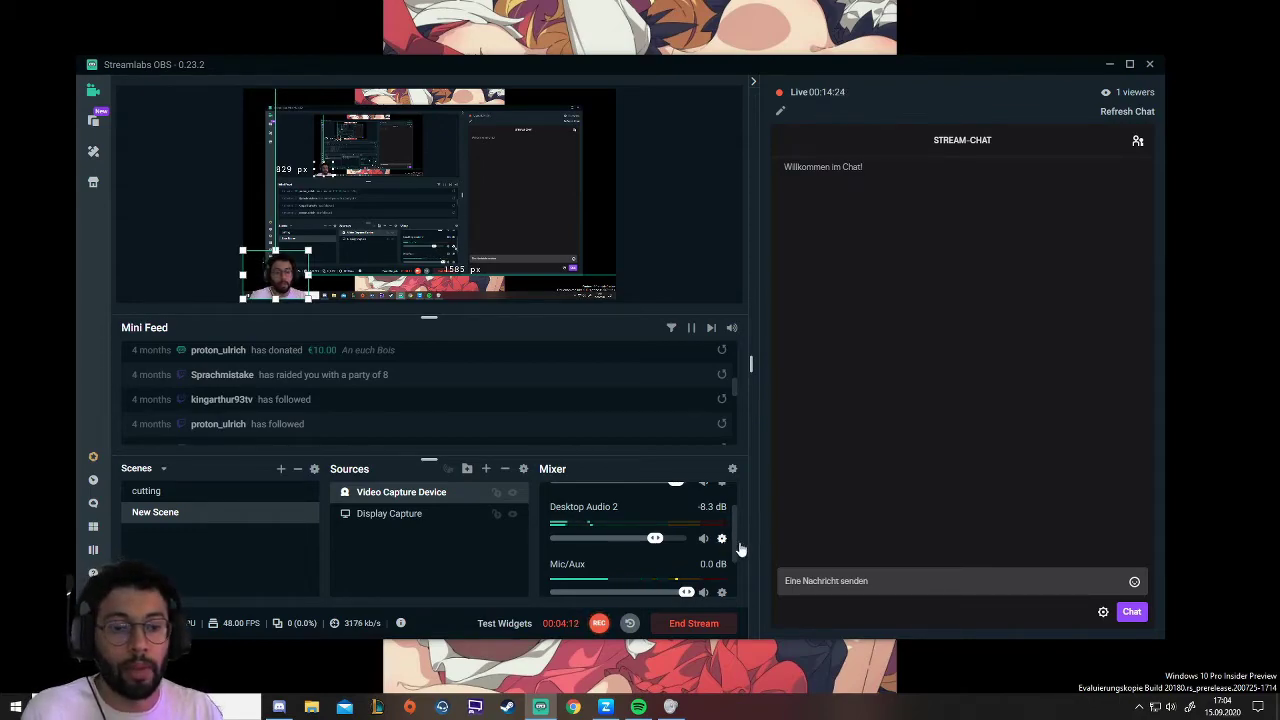
Step: Reopen per-app volume settings from the volume mixer and route Spotify Music to 3 - MSI G24C4
right_click(1170, 706)
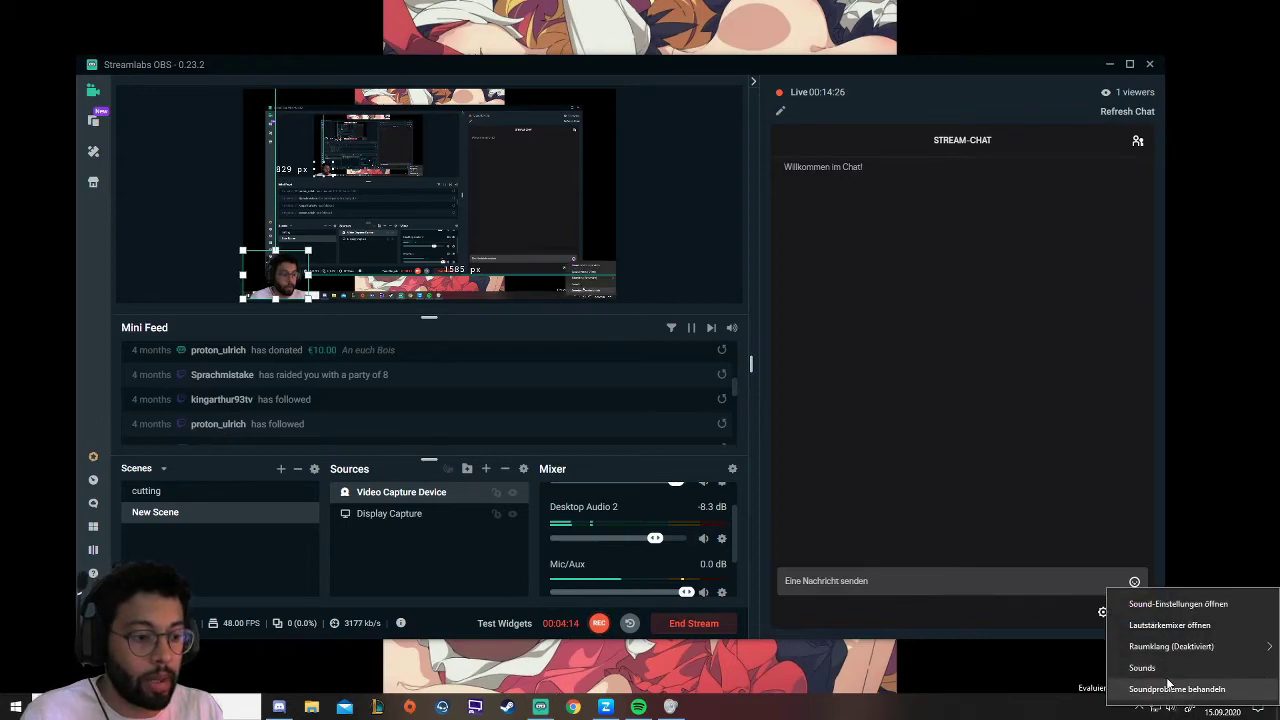
left_click(1170, 624)
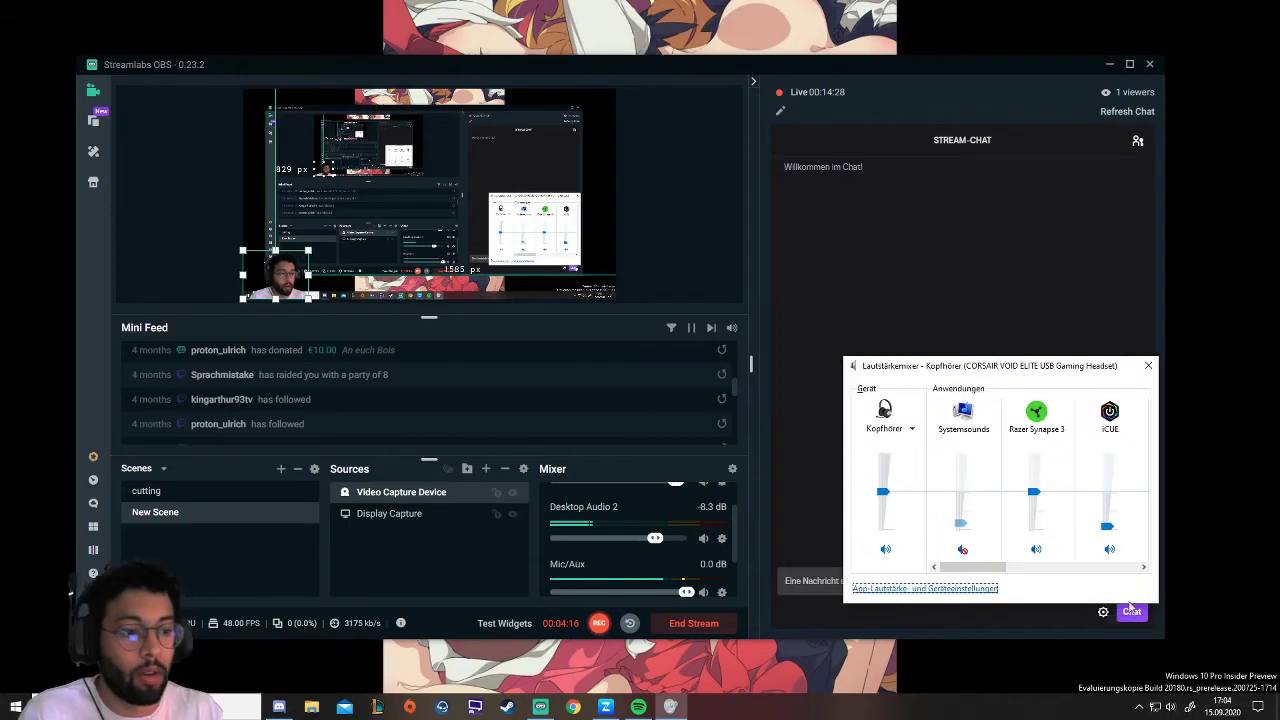
left_click(897, 590)
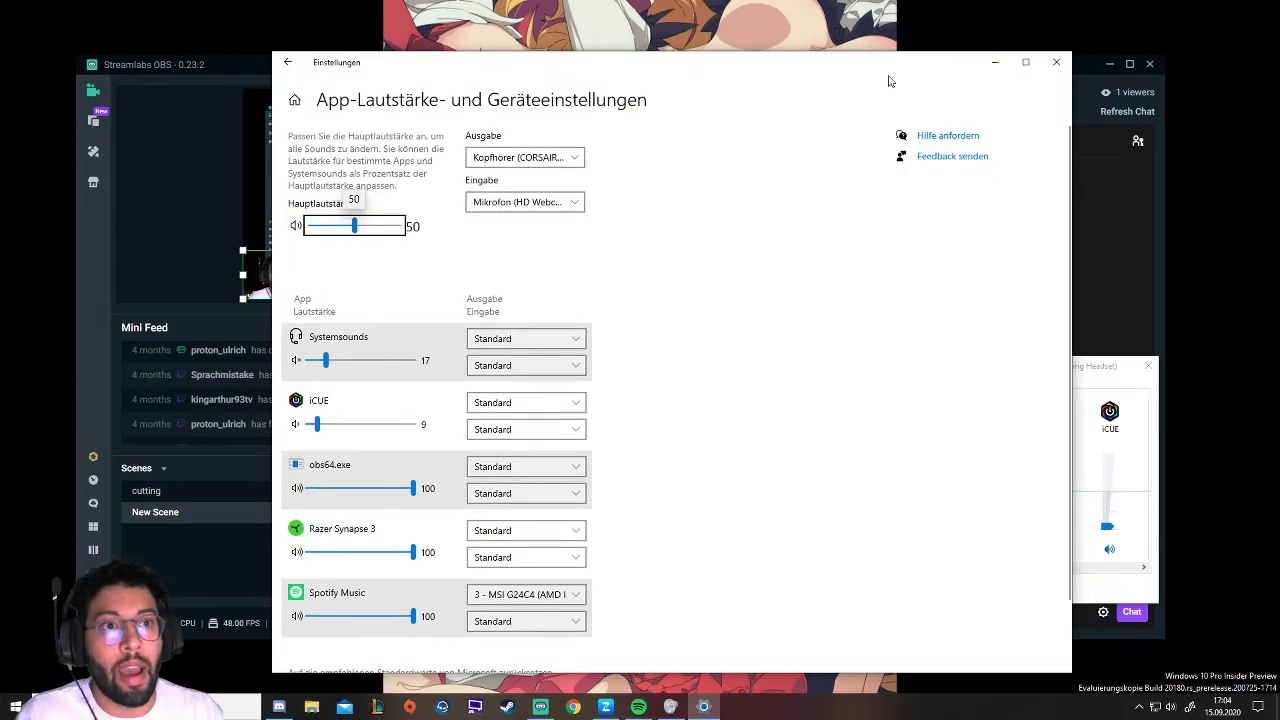
left_click_drag(891, 57, 841, 47)
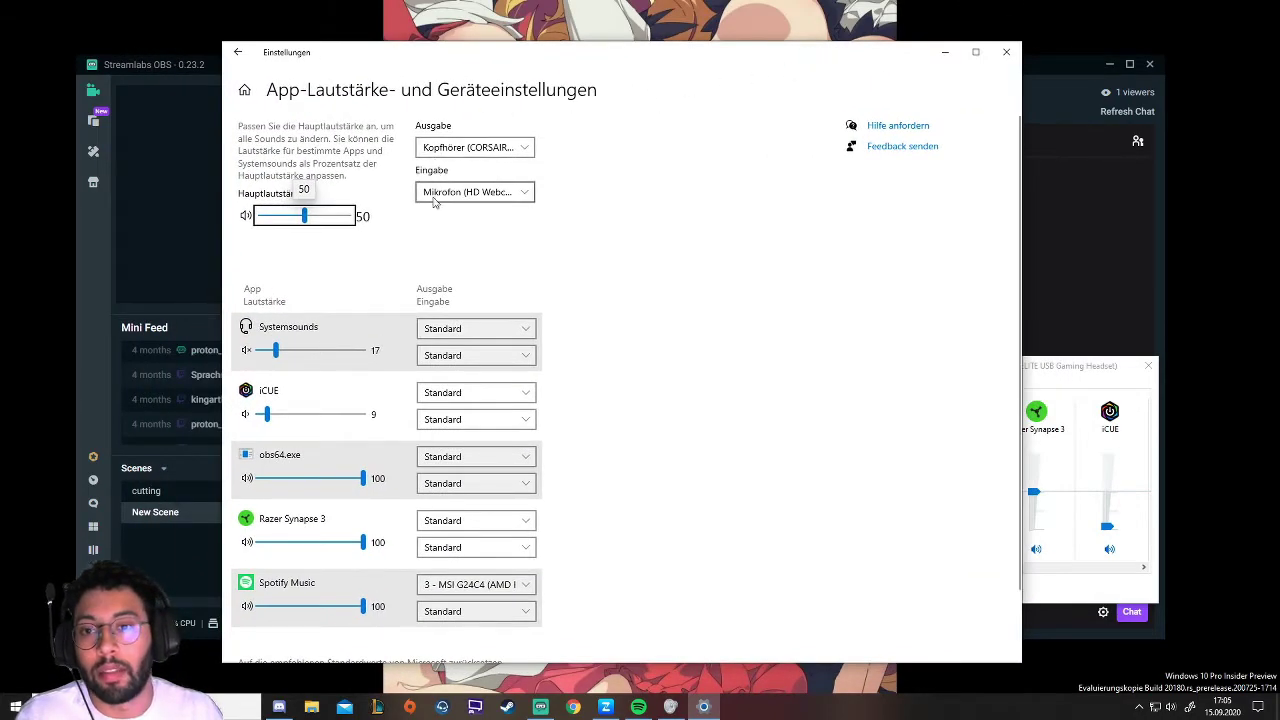
scroll(400, 330, "down", 2)
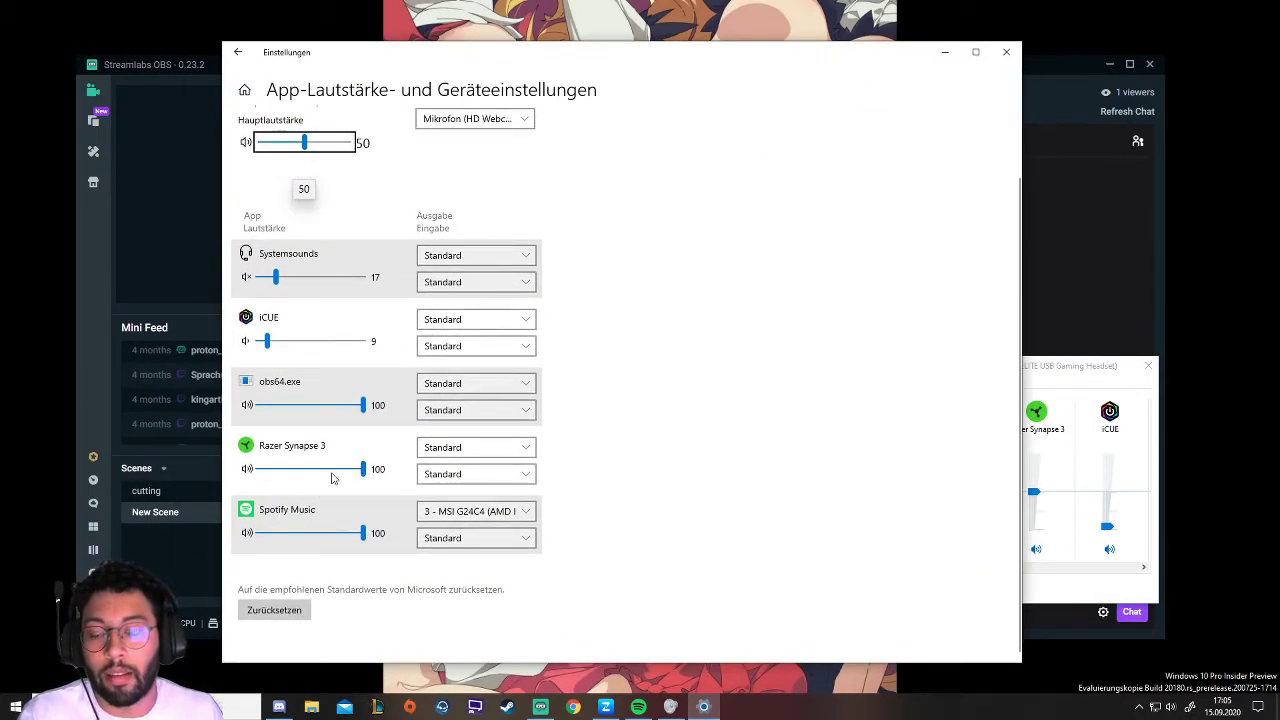
left_click(445, 513)
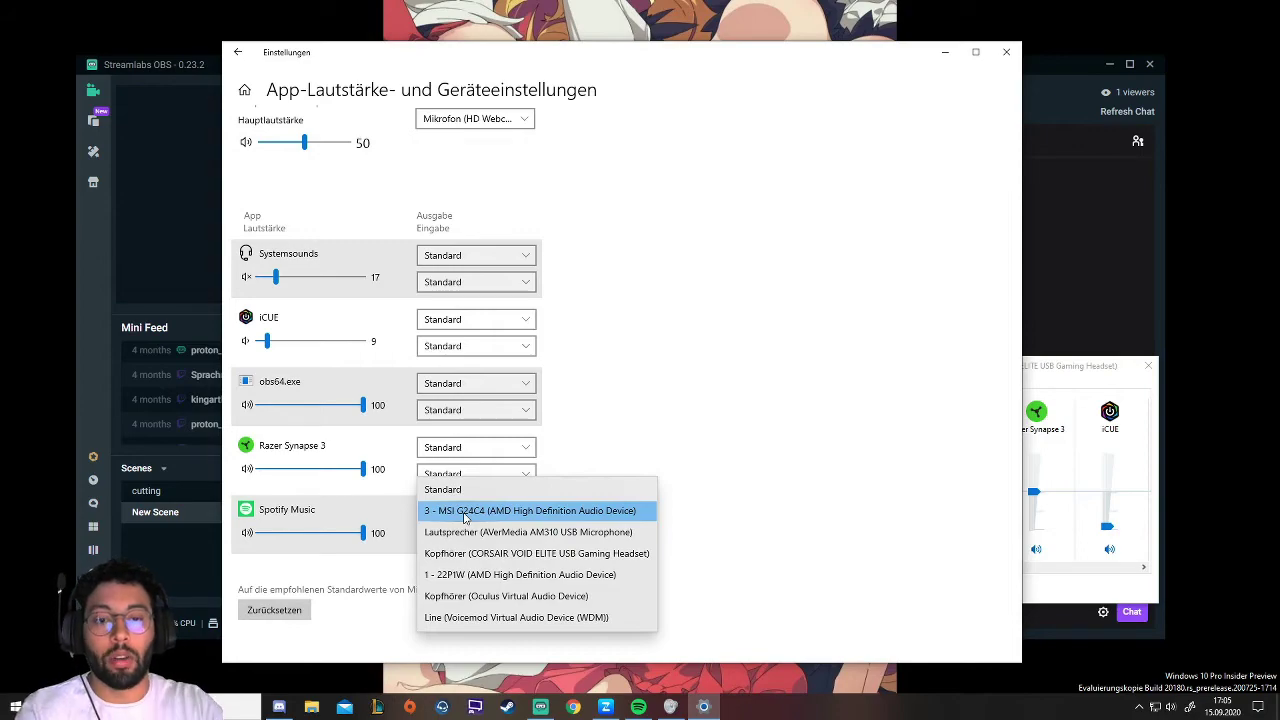
left_click(463, 513)
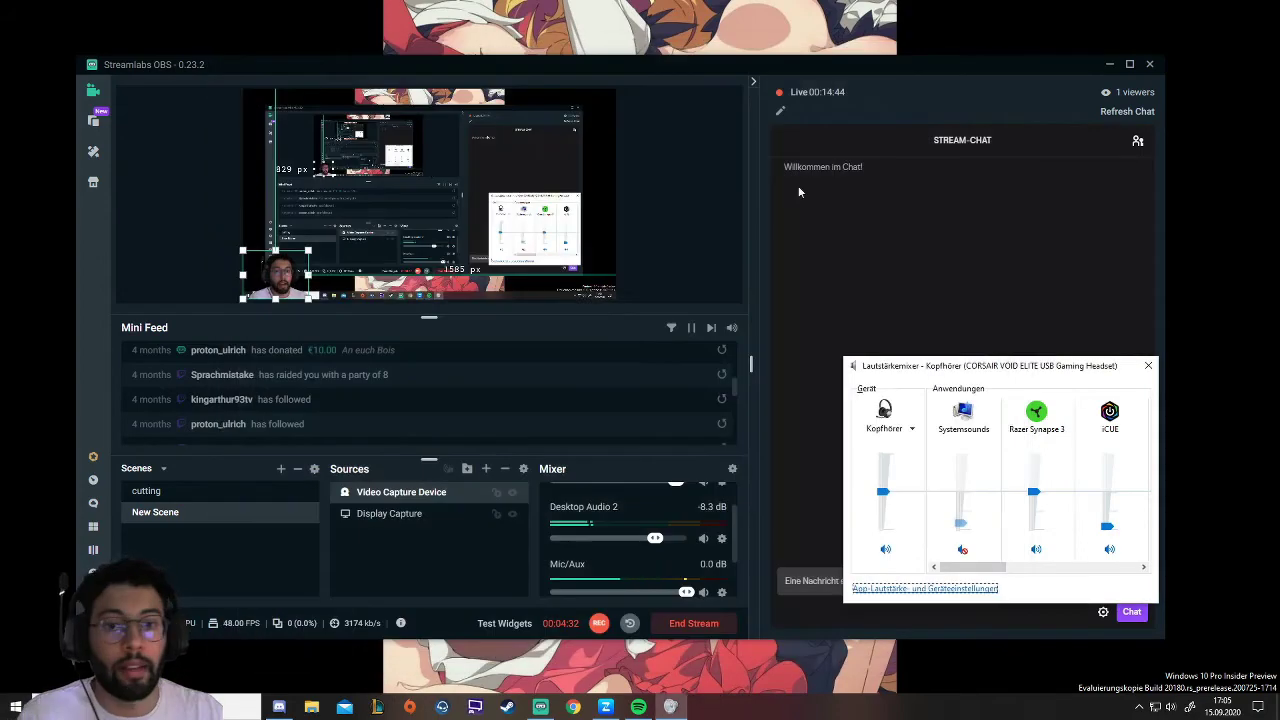
Step: Reopen Desktop Audio 2's properties, confirm its device is 3 - MSI G24C4, and close them
left_click(1006, 52)
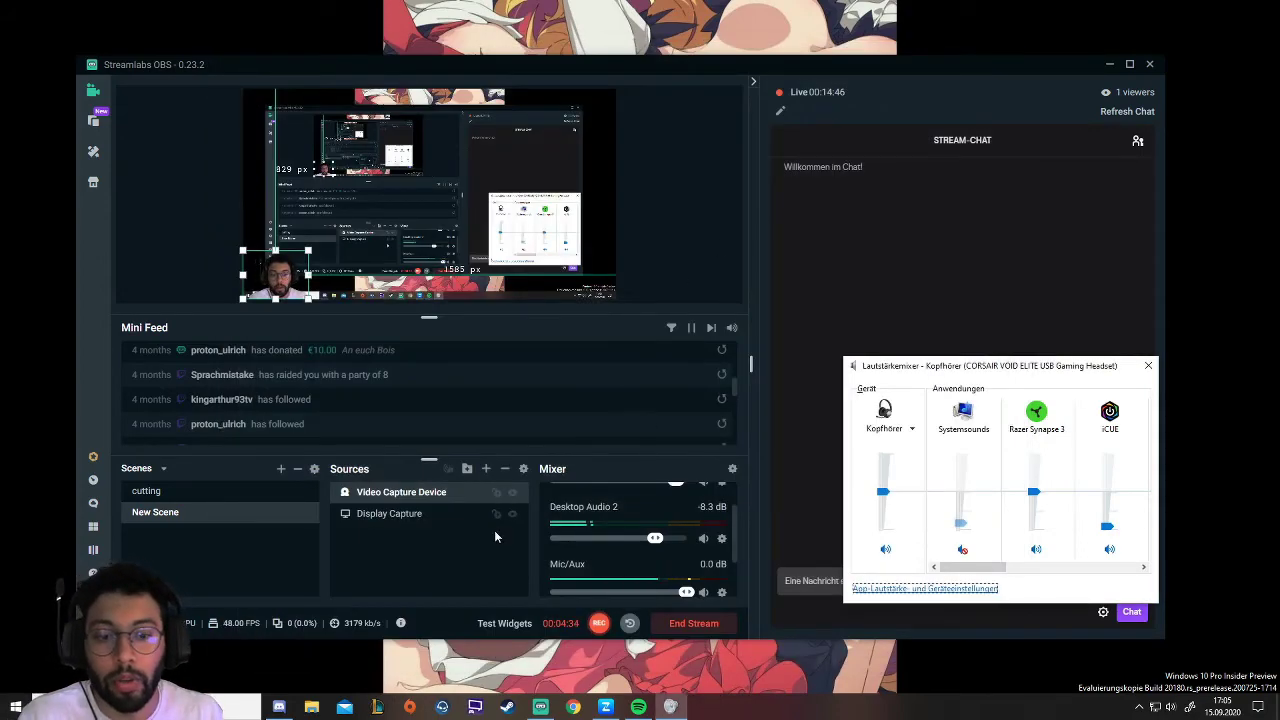
left_click(722, 539)
left_click(797, 396)
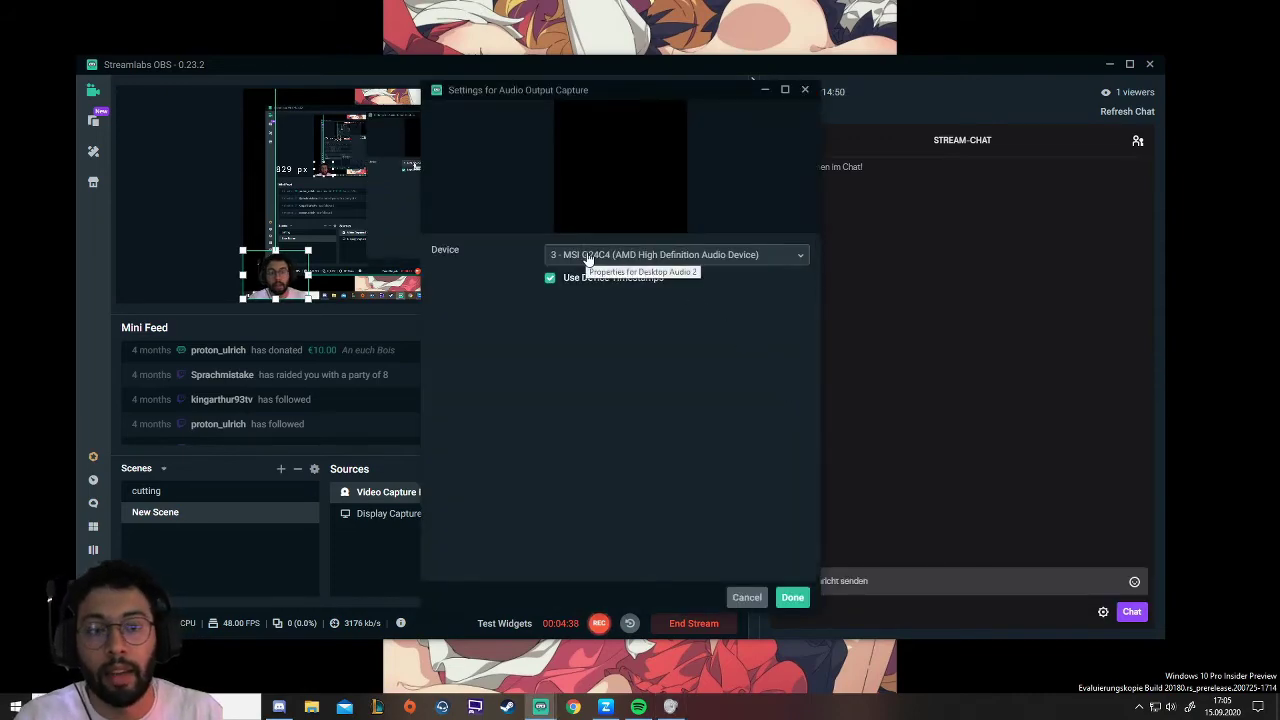
left_click(790, 600)
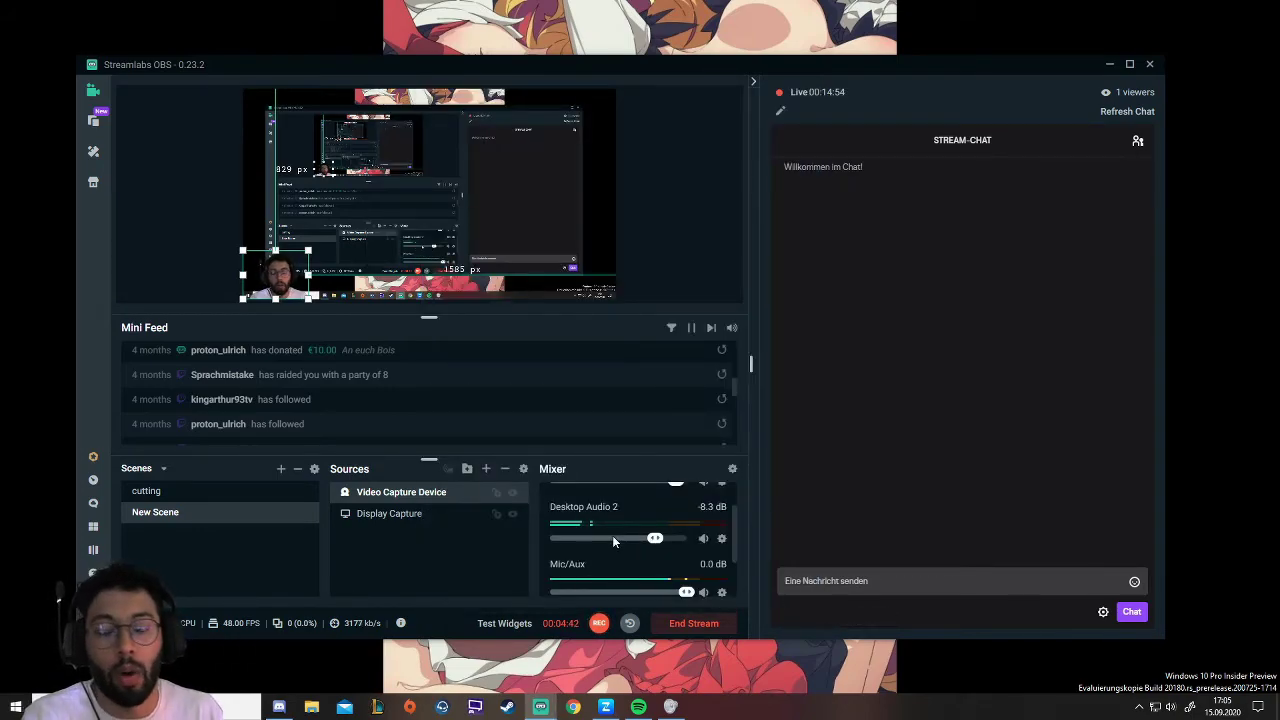